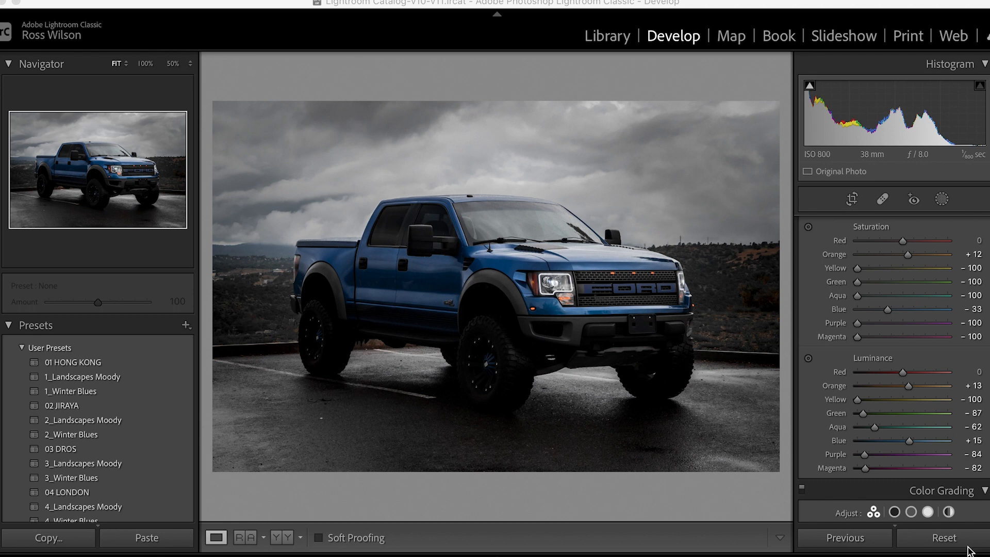
# Reset all develop adjustments on the truck photo and crop it tighter around the truck, trimming the tree out of the frame.
pyautogui.click(953, 542)
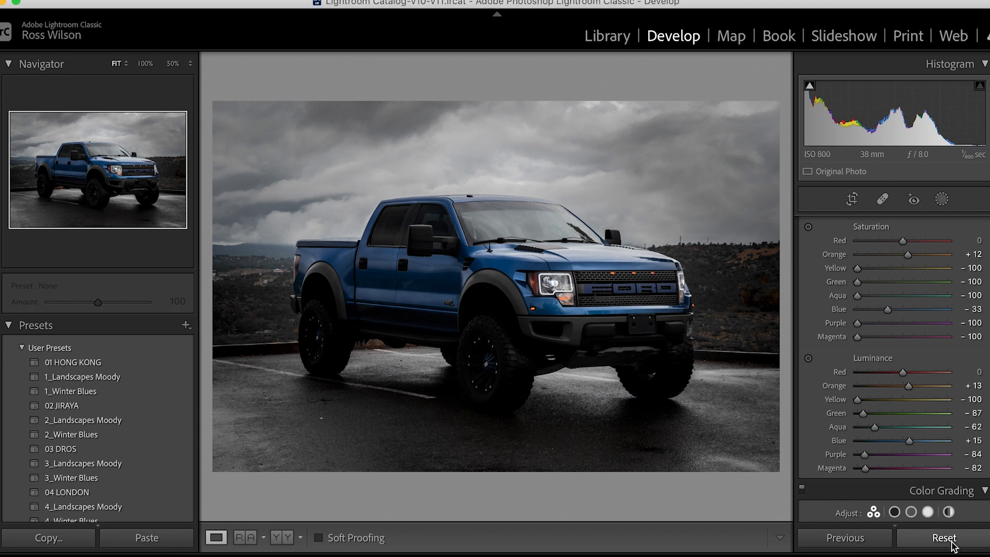
pyautogui.click(952, 541)
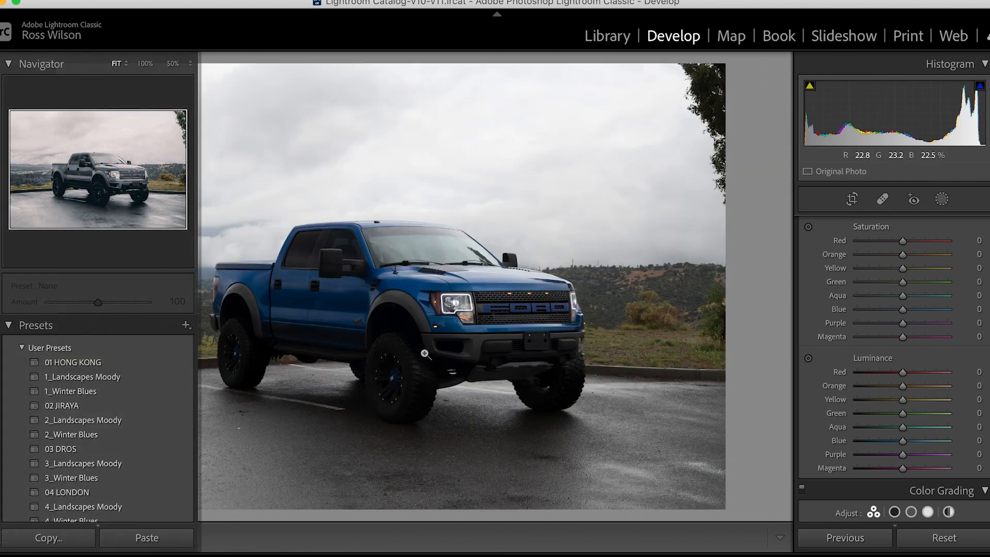
pyautogui.click(853, 200)
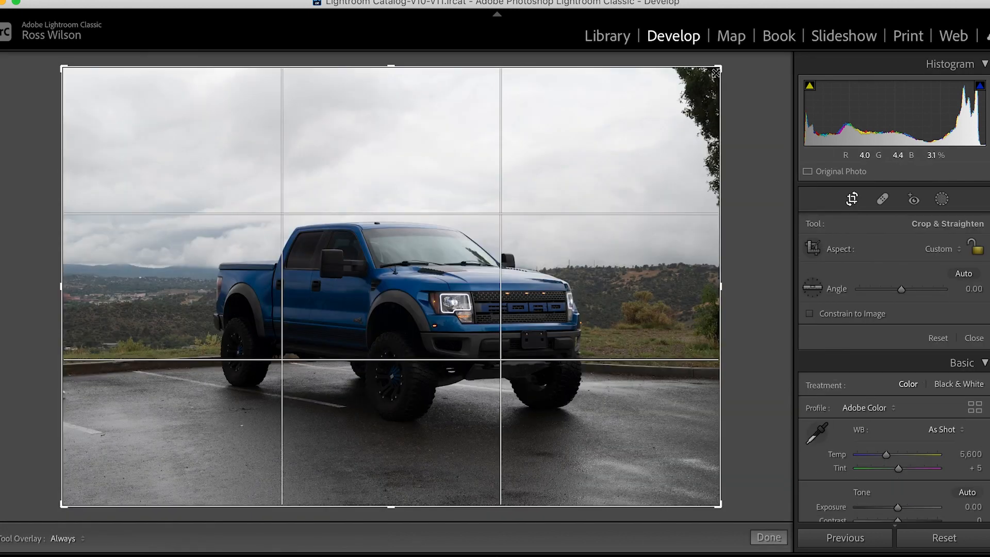
pyautogui.moveTo(716, 73); pyautogui.dragTo(676, 117)
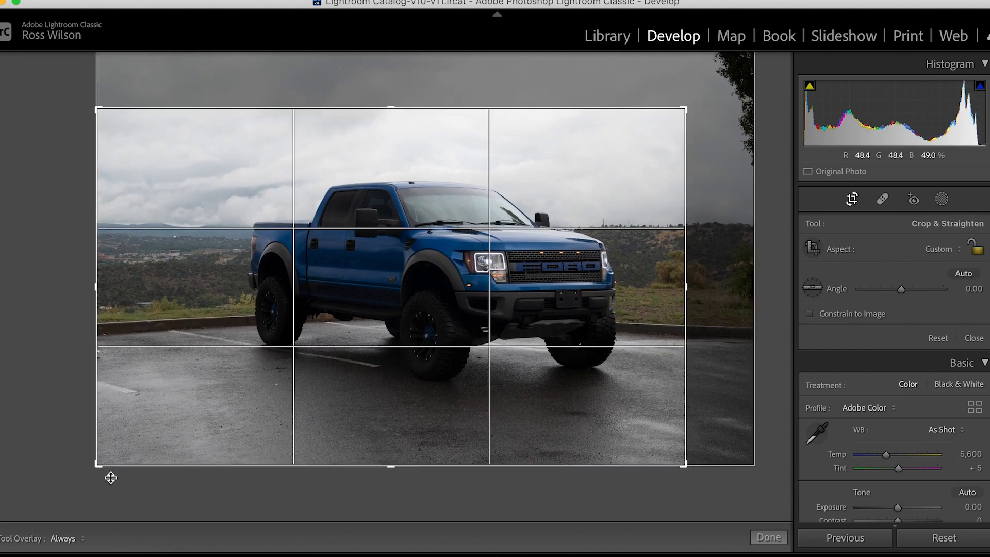
pyautogui.moveTo(98, 464); pyautogui.dragTo(136, 447)
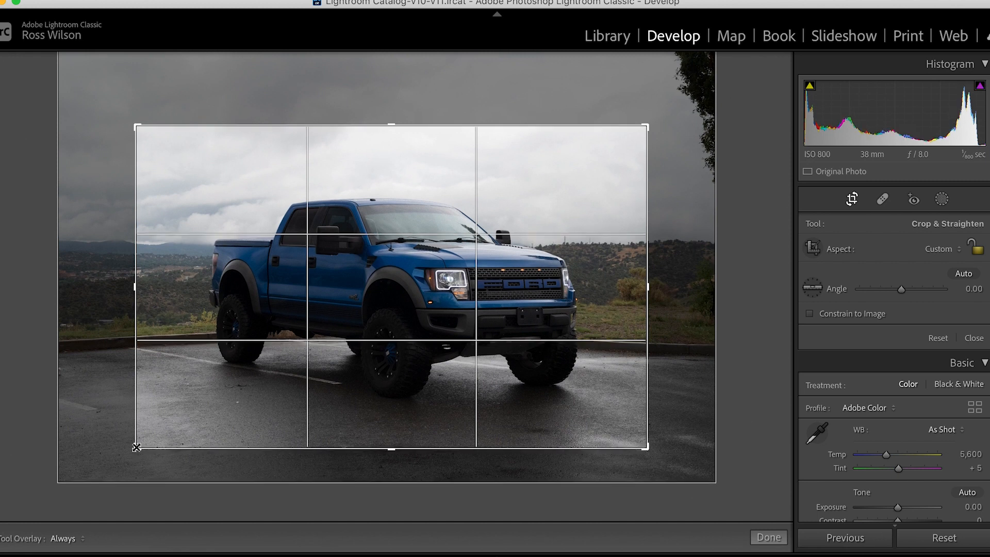
pyautogui.press('Return')
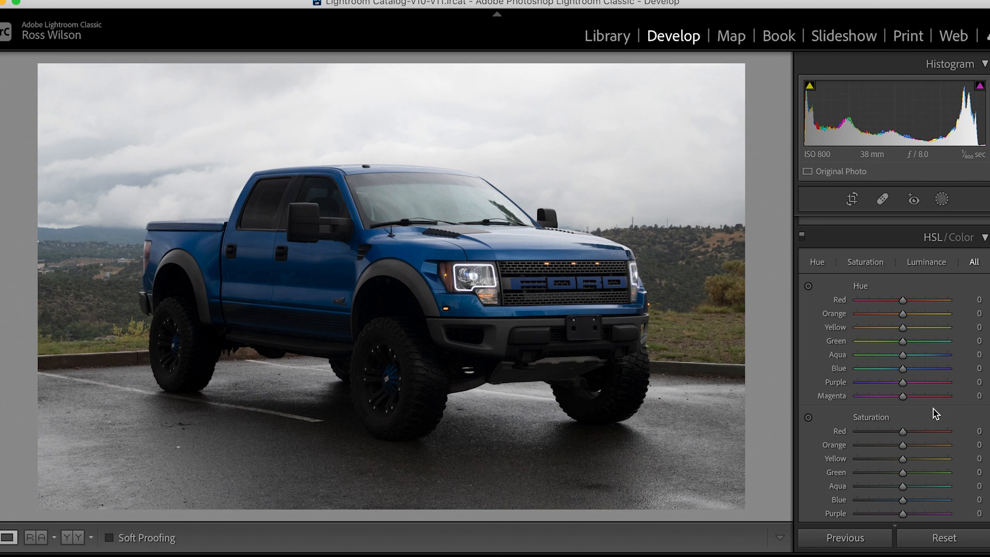
# Try recolouring the truck with the Calibration Blue Primary hue at -100 and the HSL Blue hue lowered, restoring both to 0.
pyautogui.scroll(-15, 933, 408)
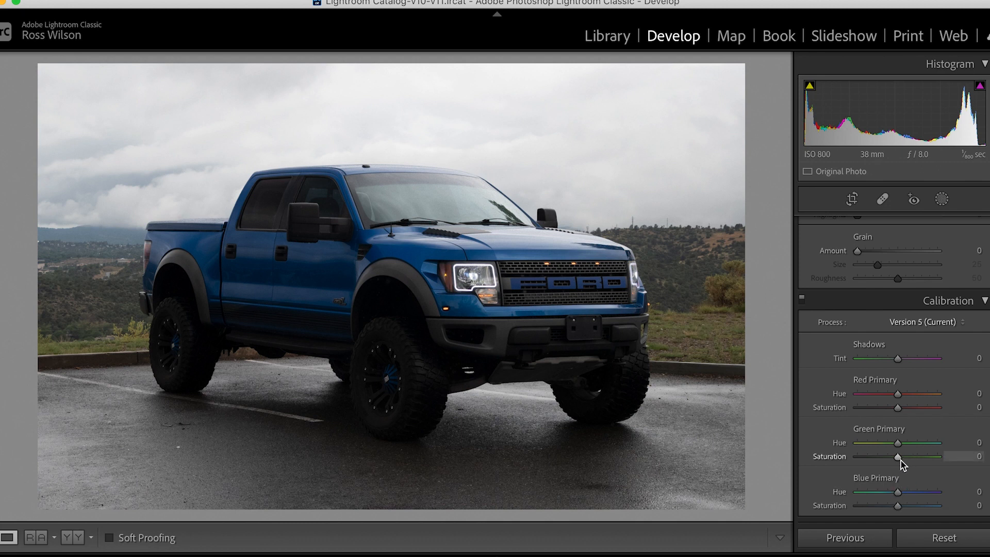
pyautogui.moveTo(898, 493); pyautogui.dragTo(841, 496)
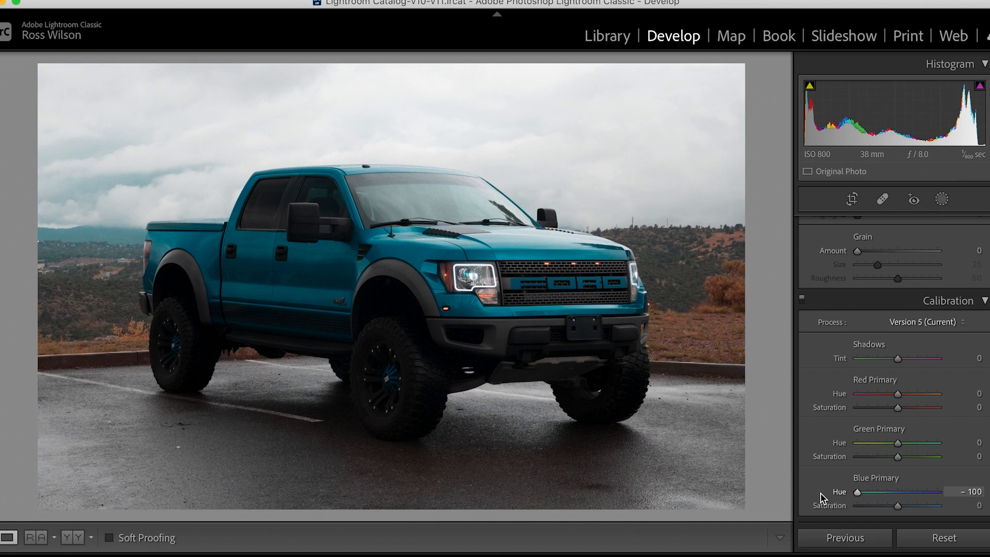
pyautogui.moveTo(821, 493); pyautogui.dragTo(873, 494)
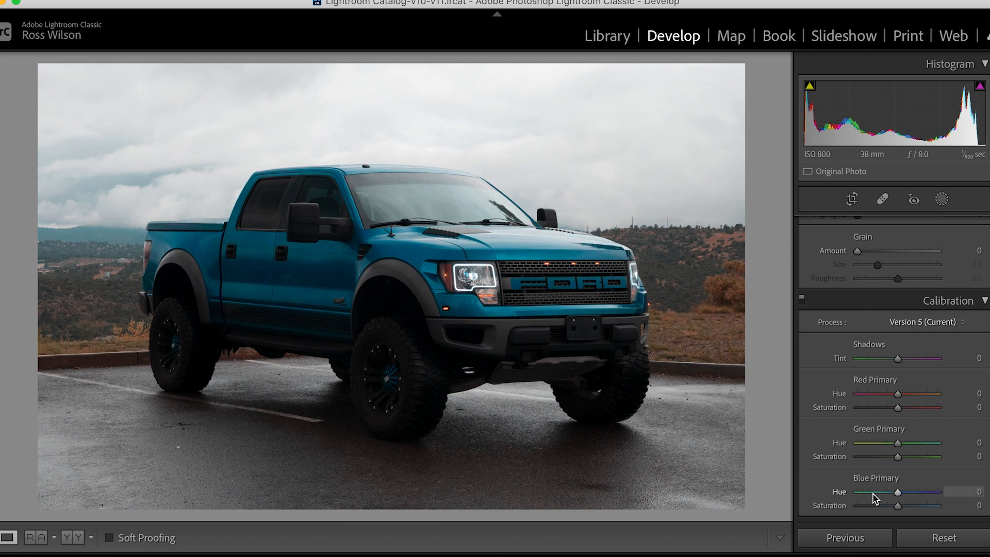
pyautogui.scroll(10, 873, 493)
pyautogui.scroll(10, 873, 493)
pyautogui.scroll(4, 874, 494)
pyautogui.moveTo(905, 309); pyautogui.dragTo(768, 312)
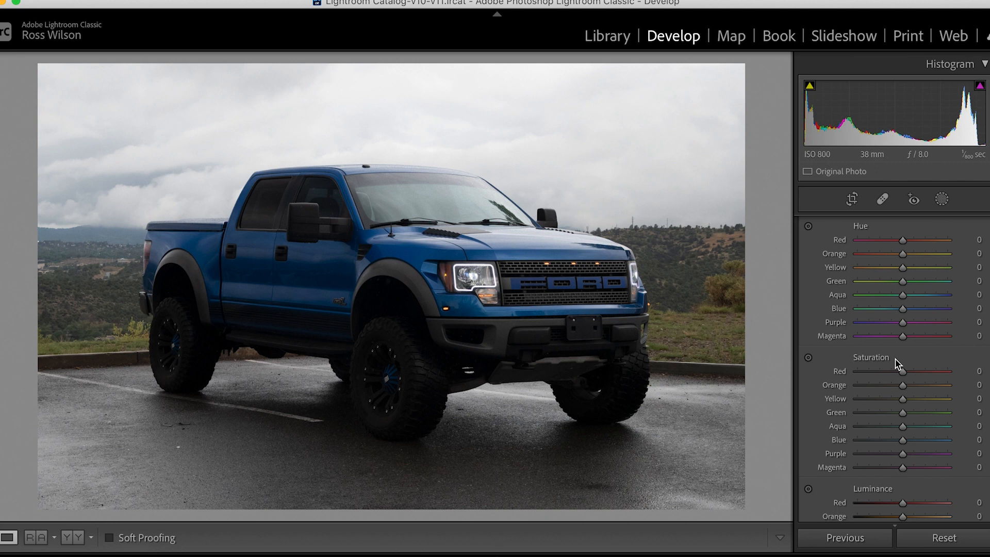
# Set the HSL saturation of Red, Orange, Yellow, Green, Aqua, Purple and Magenta to -100, leaving Blue alone.
pyautogui.scroll(-2, 896, 361)
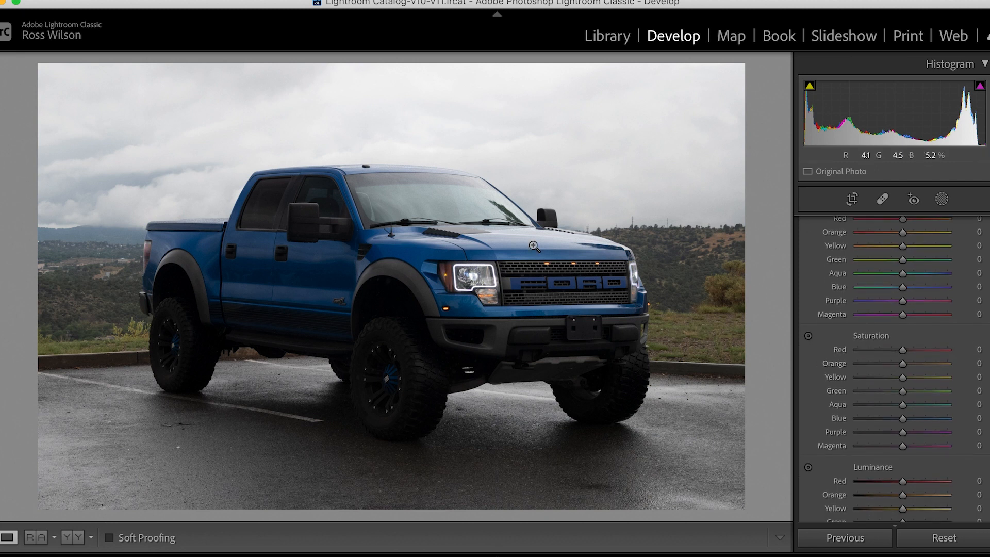
pyautogui.moveTo(903, 446); pyautogui.dragTo(828, 438)
pyautogui.moveTo(903, 432); pyautogui.dragTo(825, 428)
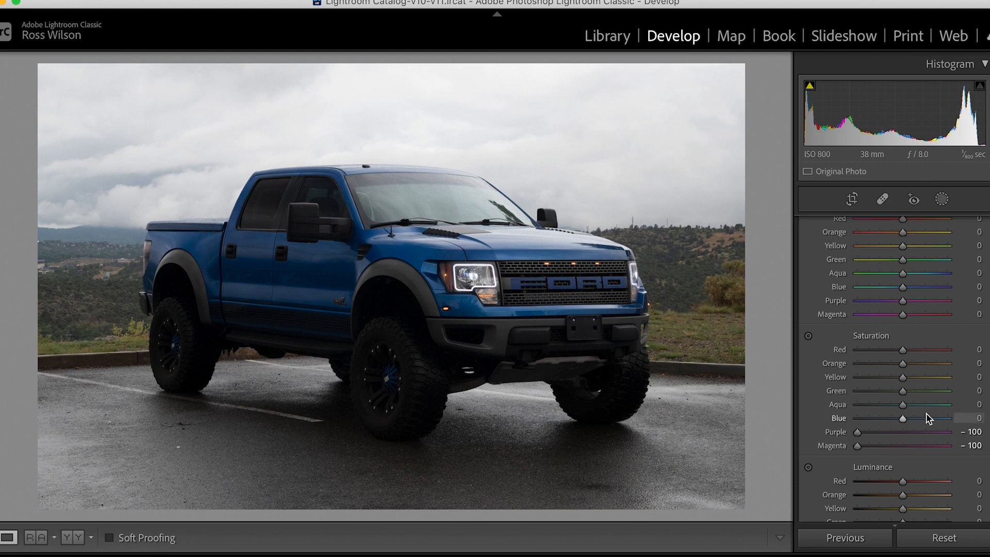
pyautogui.moveTo(904, 406); pyautogui.dragTo(790, 355)
pyautogui.moveTo(900, 350); pyautogui.dragTo(809, 354)
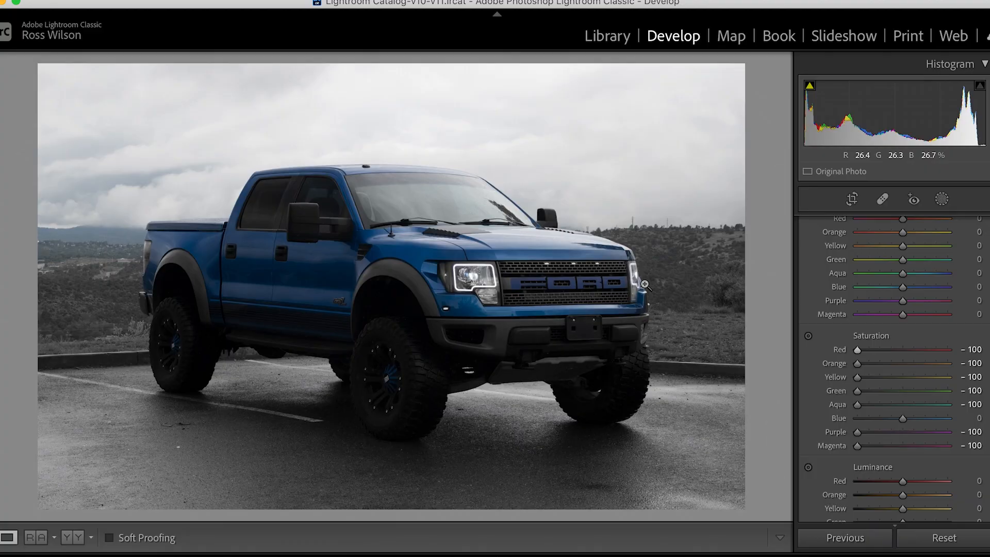
# Set the HSL saturation to +7 for Orange, +5 for Blue and 0 for Red.
pyautogui.moveTo(866, 365); pyautogui.dragTo(904, 367)
pyautogui.moveTo(906, 419)
pyautogui.mouseDown()
pyautogui.moveTo(896, 417)
pyautogui.moveTo(909, 424)
pyautogui.mouseUp()
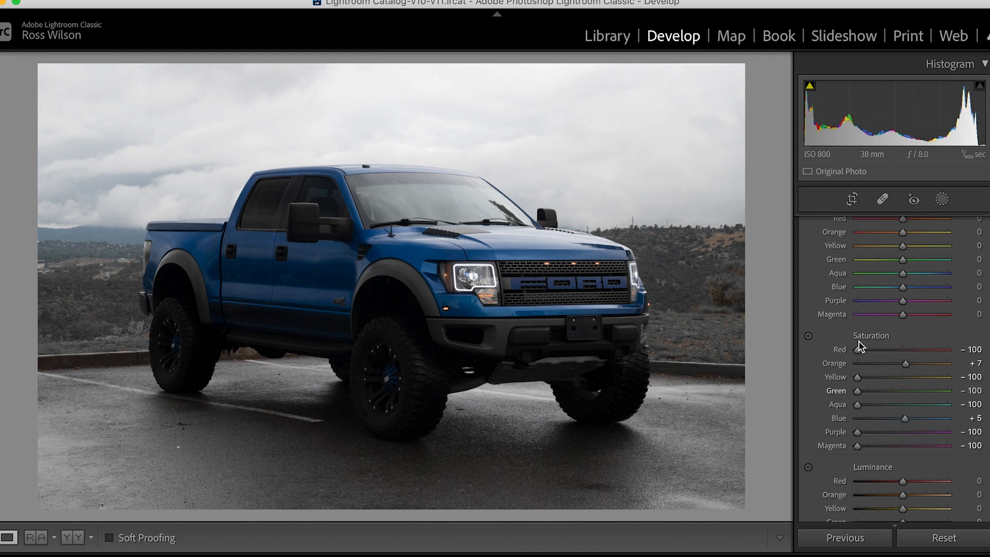
pyautogui.moveTo(858, 349); pyautogui.dragTo(906, 355)
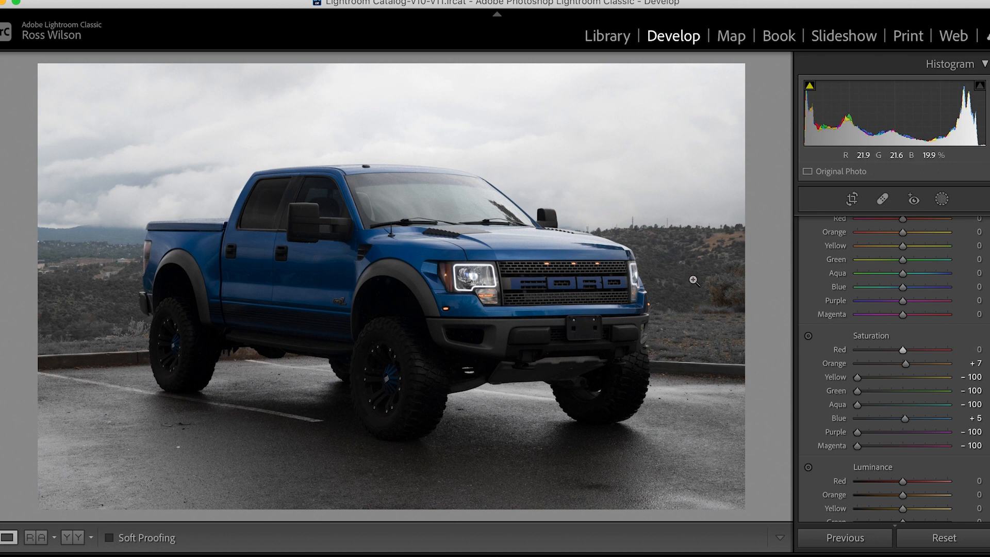
# Try shifting the HSL Blue hue, reset it to 0, and set the Orange hue to -13.
pyautogui.scroll(2, 848, 358)
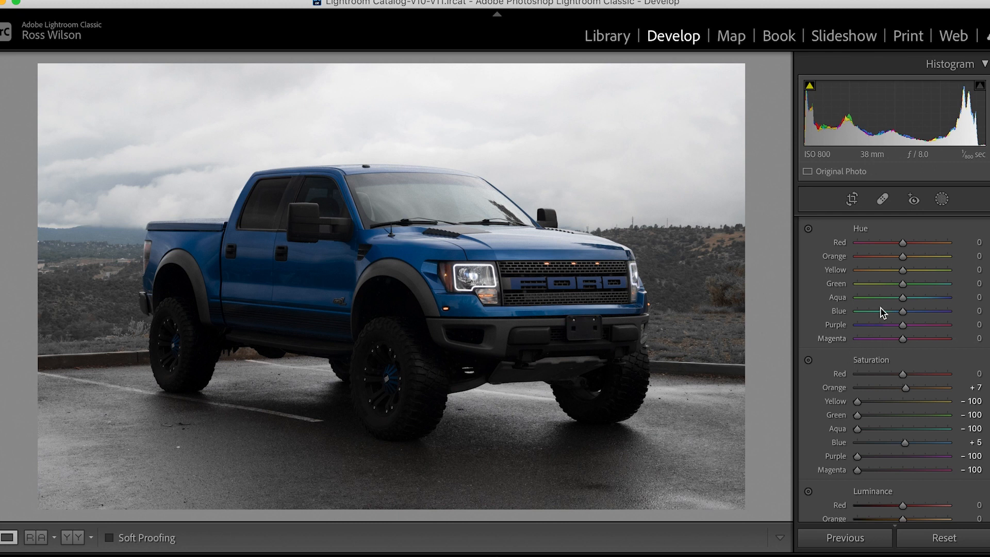
pyautogui.moveTo(900, 313)
pyautogui.mouseDown()
pyautogui.moveTo(914, 311)
pyautogui.moveTo(888, 309)
pyautogui.moveTo(912, 311)
pyautogui.mouseUp()
pyautogui.doubleClick(912, 313)
pyautogui.moveTo(903, 257); pyautogui.dragTo(899, 256)
# Set the HSL luminance of Green, Yellow, Purple and Magenta to -100.
pyautogui.scroll(-3, 897, 377)
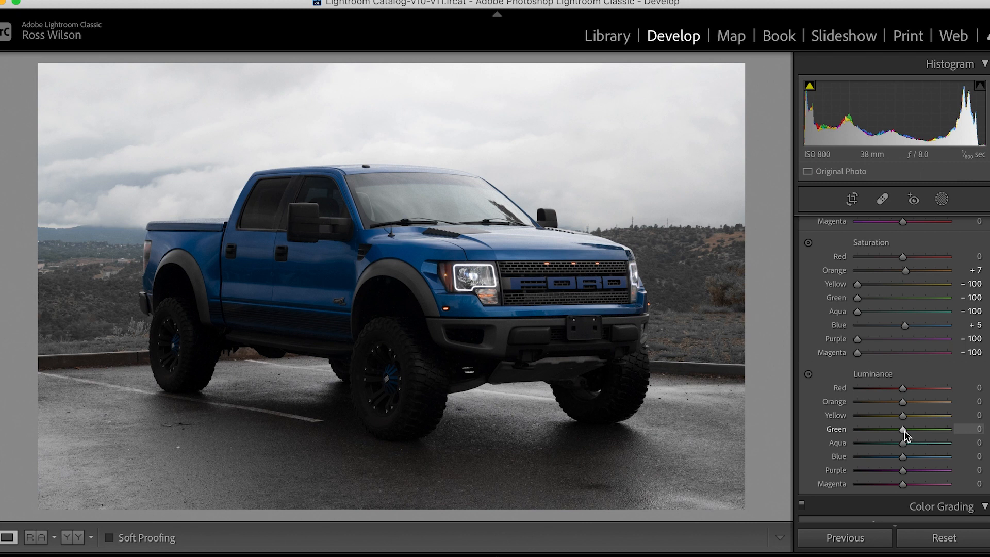
pyautogui.moveTo(905, 431); pyautogui.dragTo(842, 429)
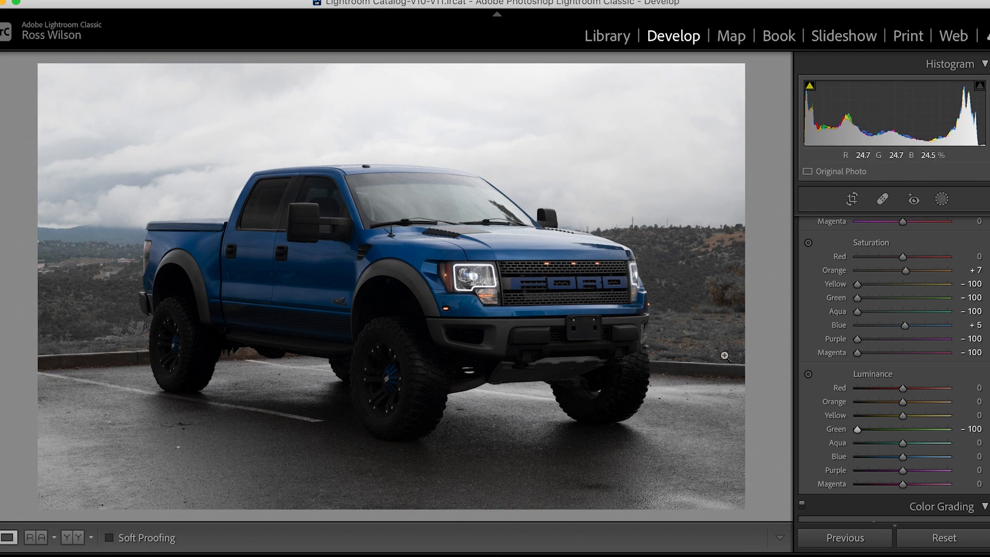
pyautogui.moveTo(903, 418); pyautogui.dragTo(833, 412)
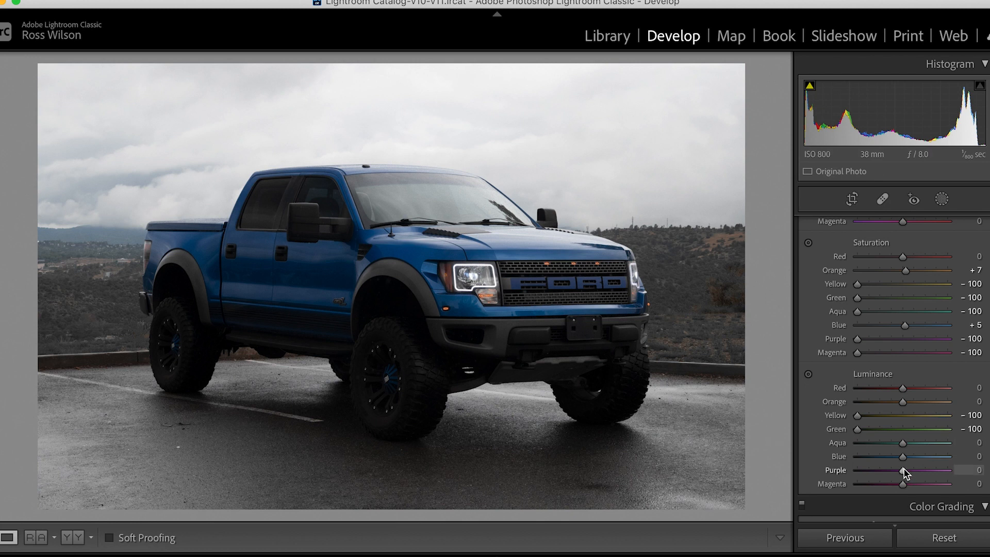
pyautogui.moveTo(905, 474); pyautogui.dragTo(844, 469)
pyautogui.moveTo(905, 484); pyautogui.dragTo(840, 484)
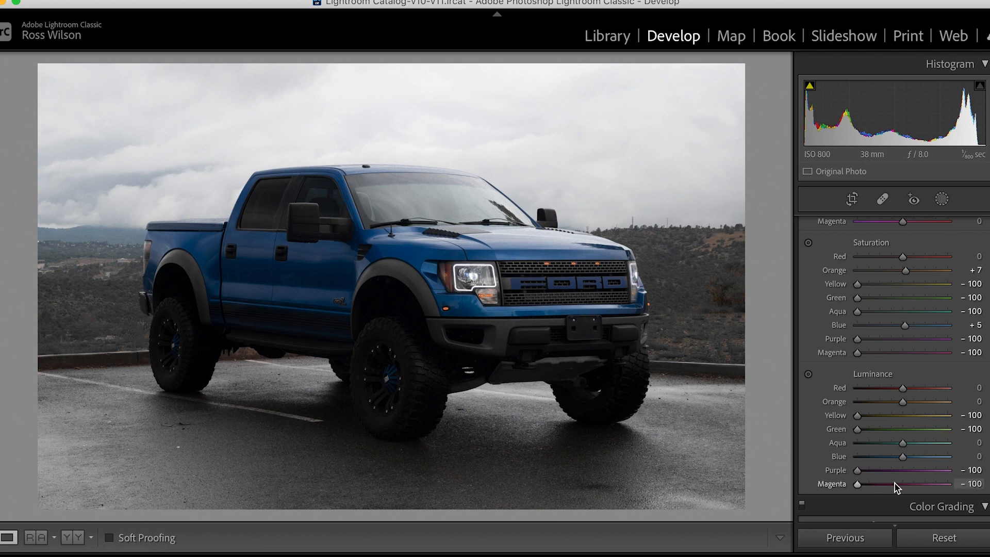
pyautogui.moveTo(869, 487); pyautogui.dragTo(843, 491)
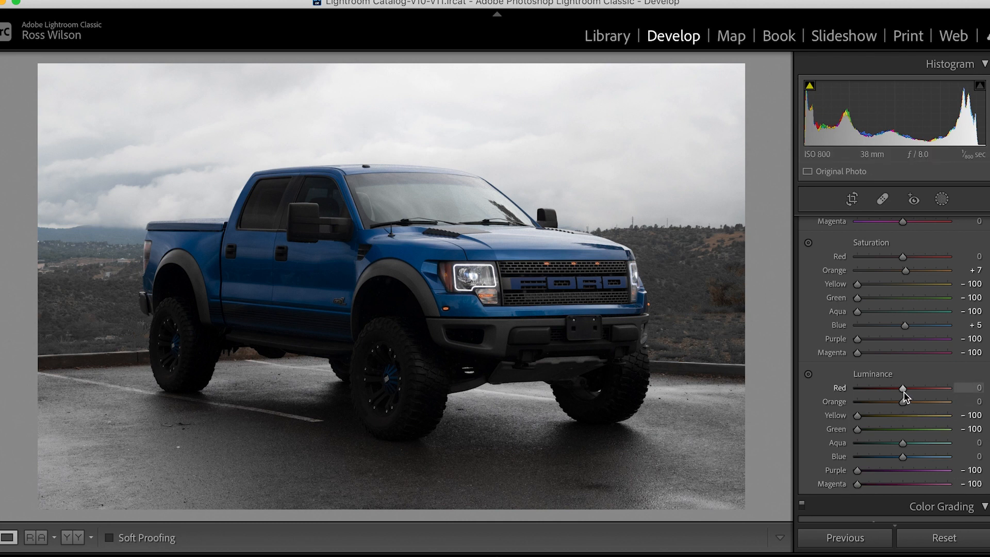
# Set the HSL luminance to -52 for Aqua, +22 for Orange and +14 for Blue.
pyautogui.moveTo(903, 443); pyautogui.dragTo(879, 443)
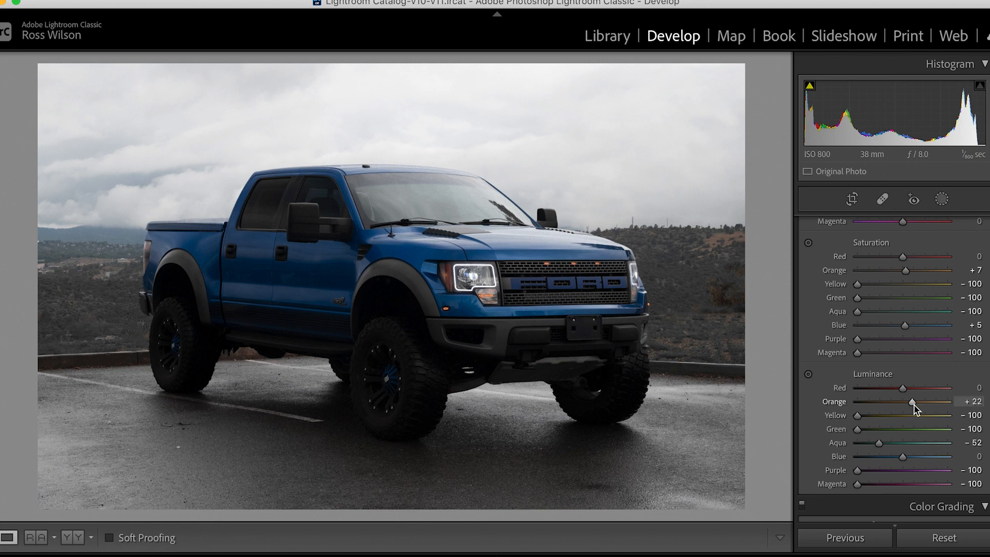
pyautogui.moveTo(916, 409); pyautogui.dragTo(914, 410)
pyautogui.moveTo(904, 456); pyautogui.dragTo(908, 457)
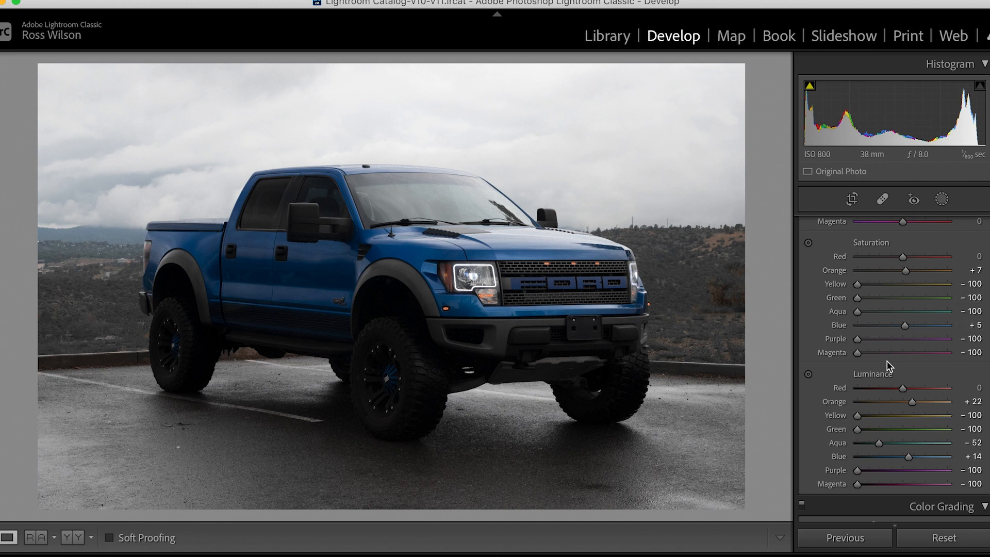
# Fine-tune the HSL Orange hue to -14.
pyautogui.scroll(5, 889, 366)
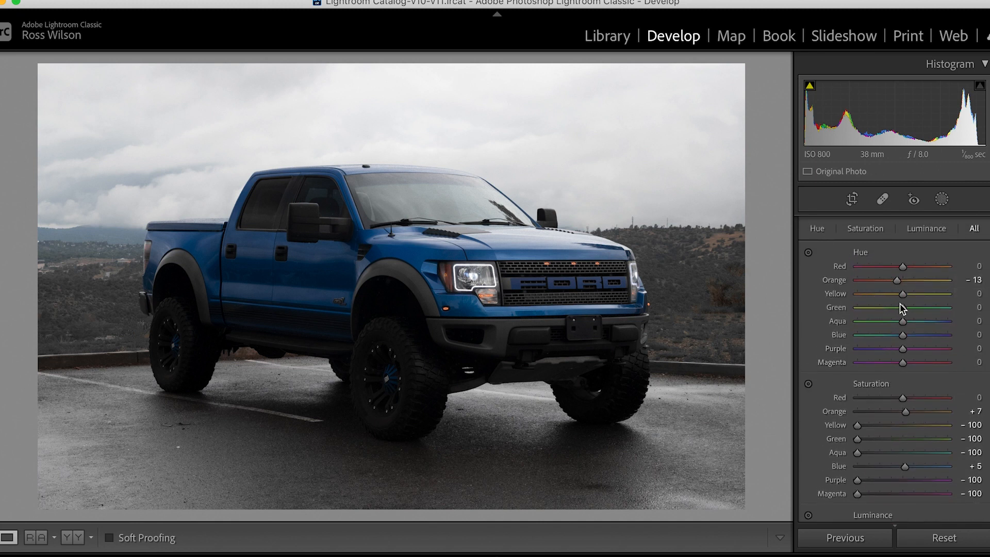
pyautogui.moveTo(897, 282); pyautogui.dragTo(896, 283)
pyautogui.scroll(1, 897, 282)
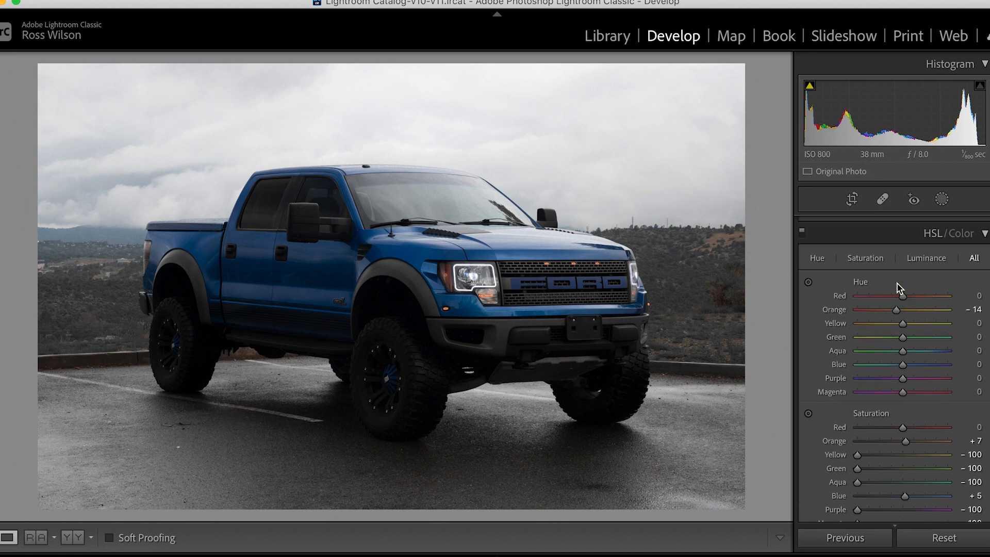
# Compare the photo with and without the HSL adjustments by switching them off and on several times.
pyautogui.click(802, 233)
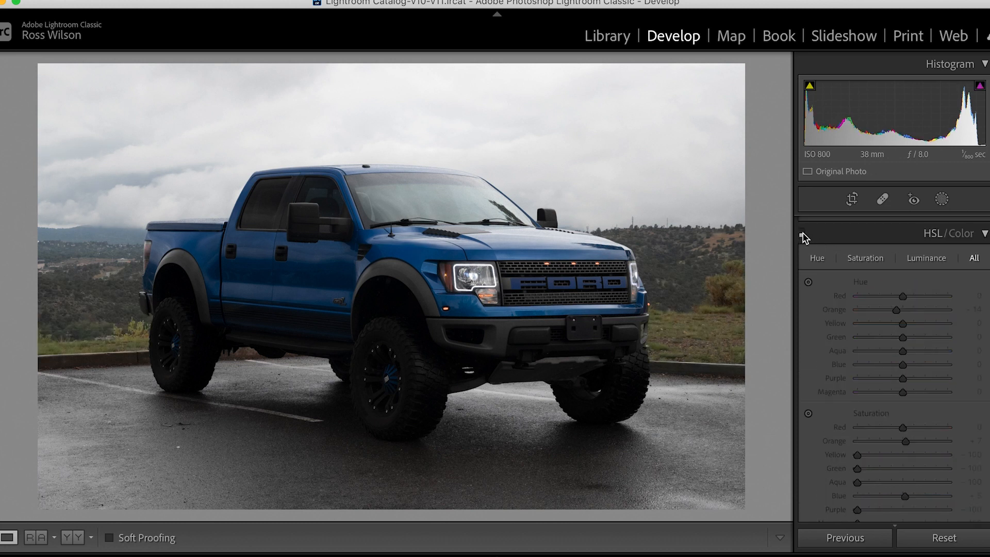
pyautogui.click(803, 233)
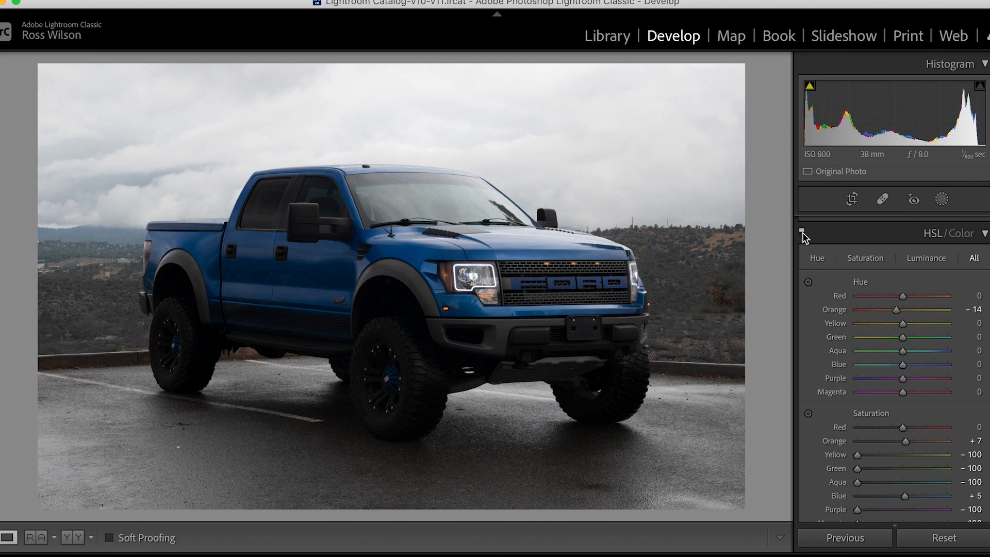
pyautogui.click(803, 233)
pyautogui.click(802, 233)
pyautogui.click(803, 233)
pyautogui.click(803, 233)
# Set the basic tone values to Highlights -89, Shadows +21 and Whites -57.
pyautogui.scroll(10, 858, 419)
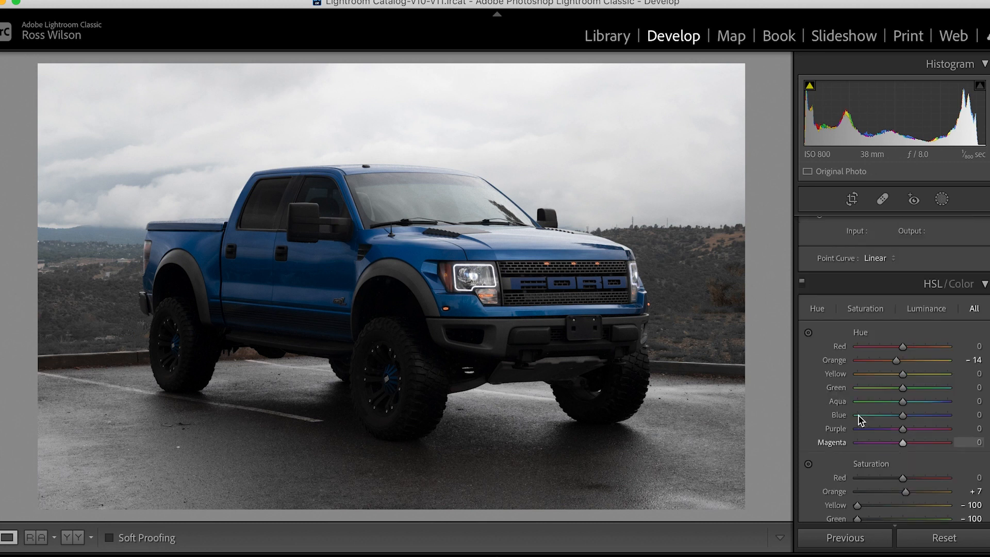
pyautogui.scroll(2, 858, 415)
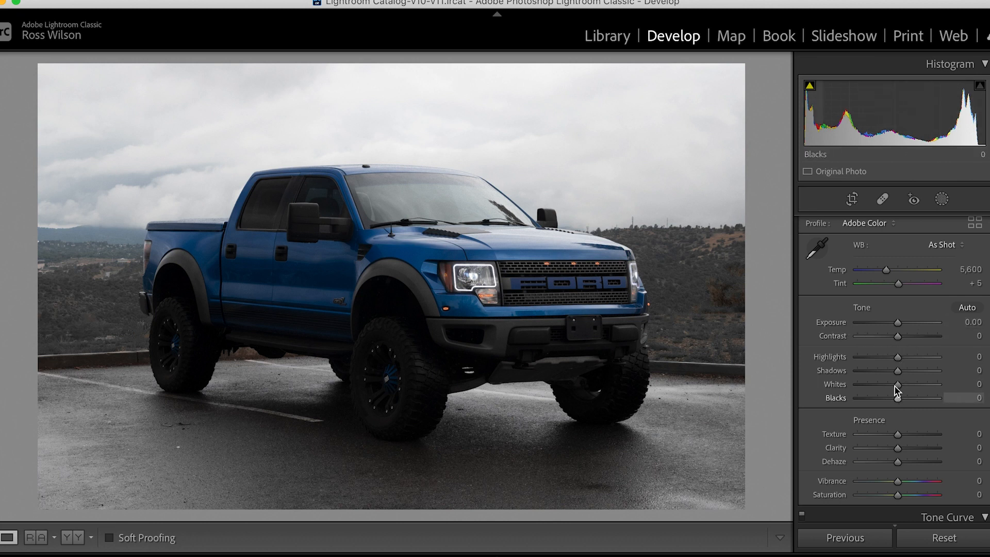
pyautogui.moveTo(898, 357); pyautogui.dragTo(862, 356)
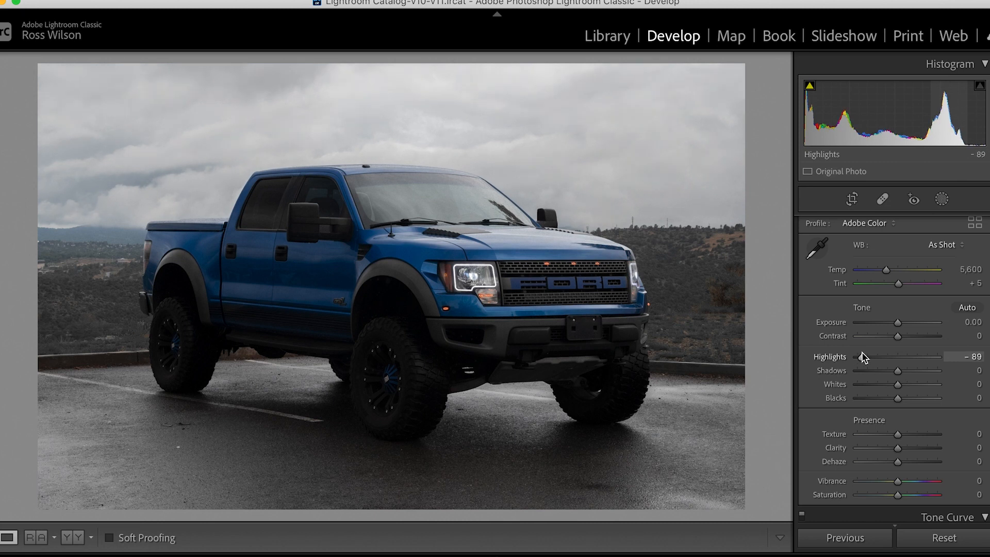
pyautogui.moveTo(899, 372); pyautogui.dragTo(908, 373)
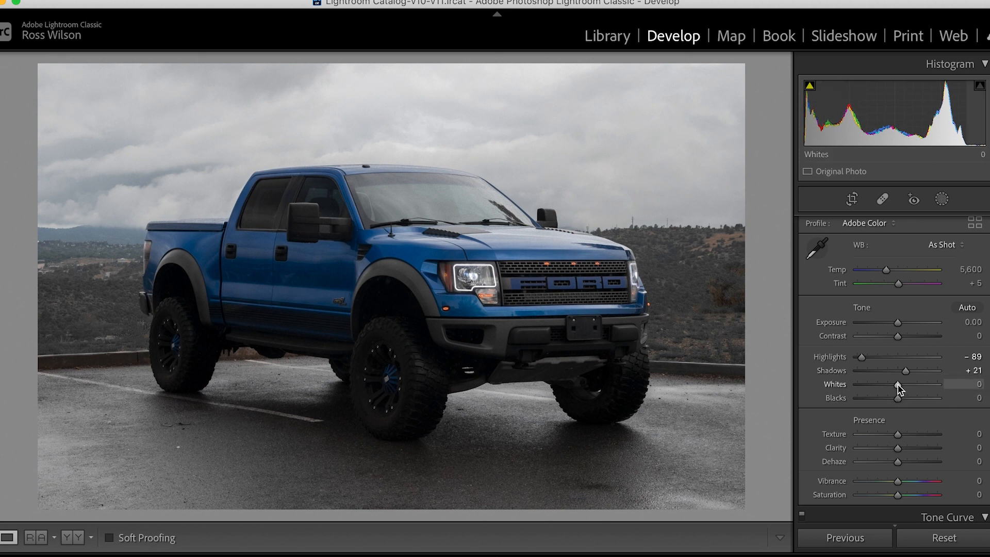
pyautogui.moveTo(898, 384); pyautogui.dragTo(875, 388)
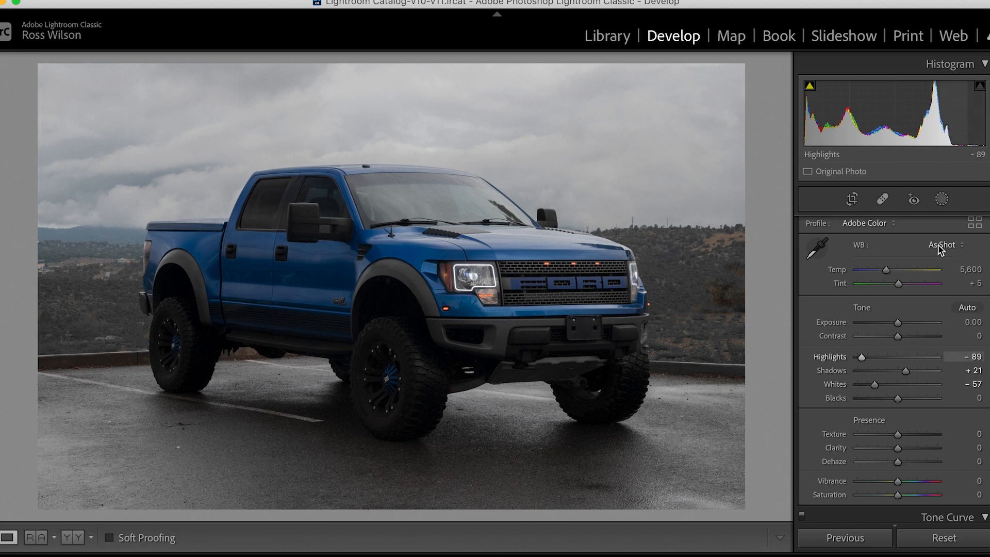
# Try raising the Blacks to +43, and lower them to -16 instead.
pyautogui.moveTo(898, 398)
pyautogui.mouseDown()
pyautogui.moveTo(890, 398)
pyautogui.moveTo(916, 398)
pyautogui.mouseUp()
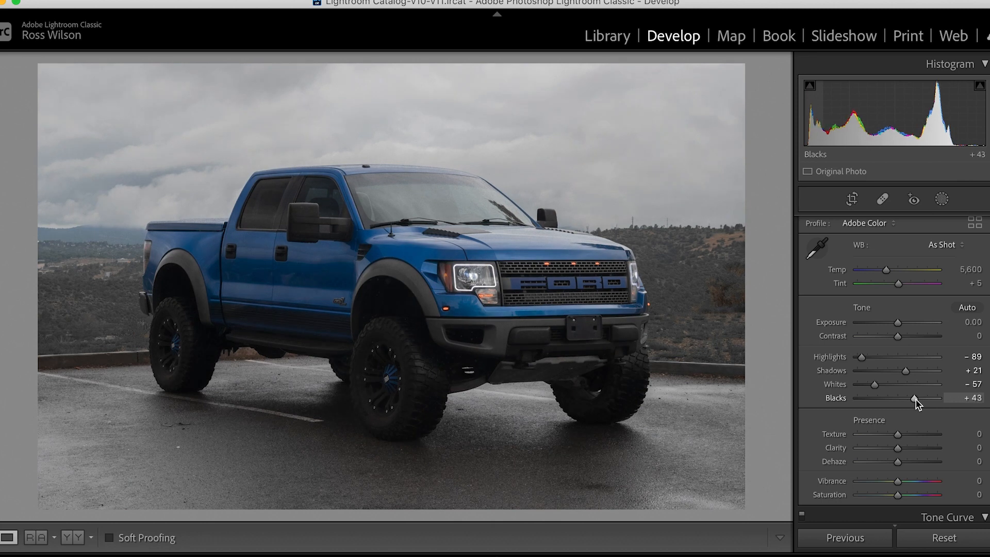
pyautogui.moveTo(914, 398); pyautogui.dragTo(893, 397)
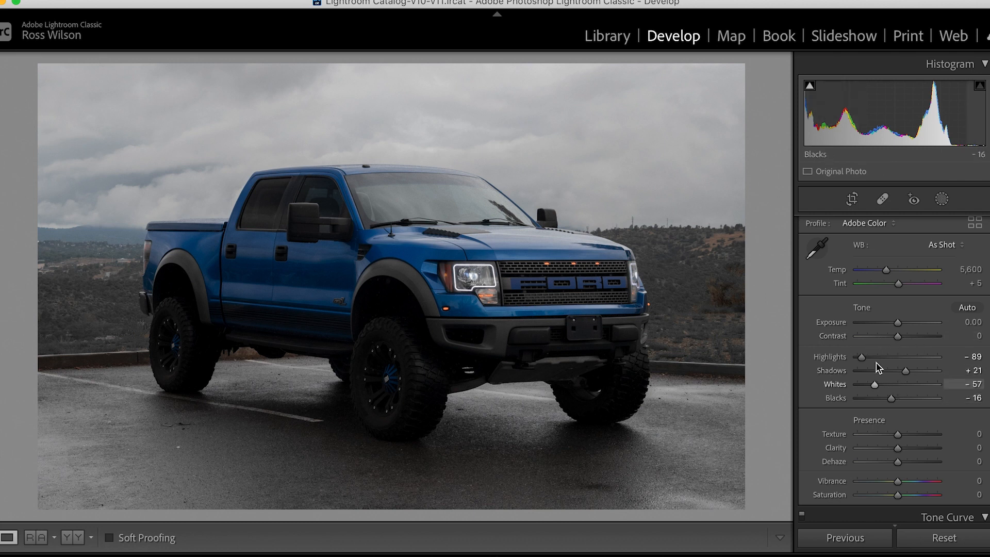
pyautogui.scroll(-5, 912, 394)
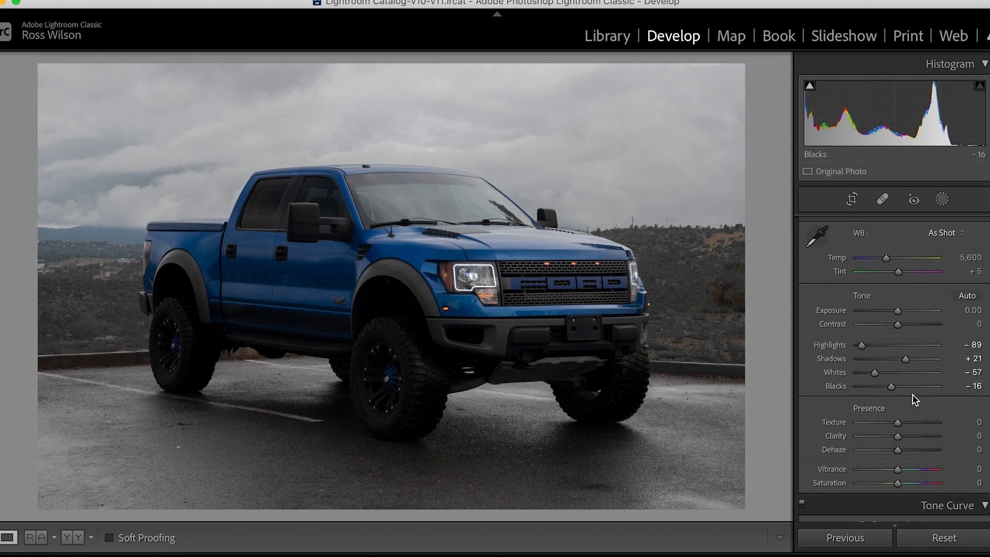
# Set Clarity to +21, and try Dehaze at +100 before settling it at +11.
pyautogui.scroll(5, 894, 377)
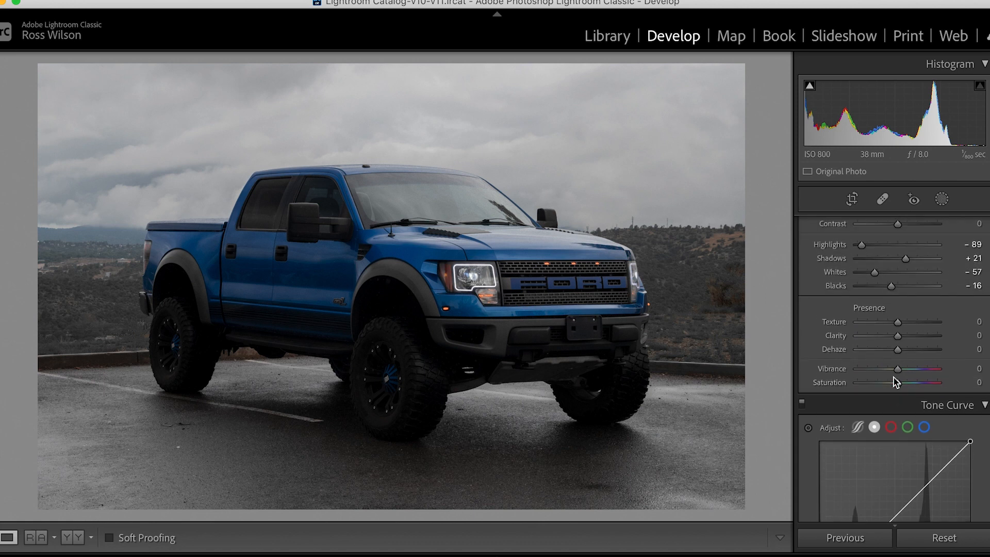
pyautogui.moveTo(898, 376)
pyautogui.mouseDown()
pyautogui.moveTo(944, 376)
pyautogui.moveTo(893, 370)
pyautogui.moveTo(905, 375)
pyautogui.mouseUp()
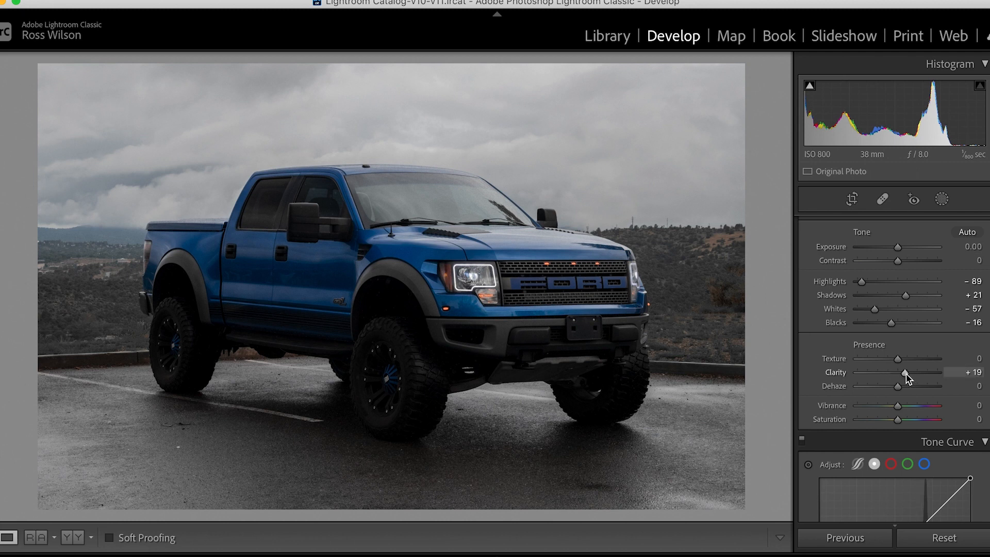
pyautogui.moveTo(900, 387); pyautogui.dragTo(940, 375)
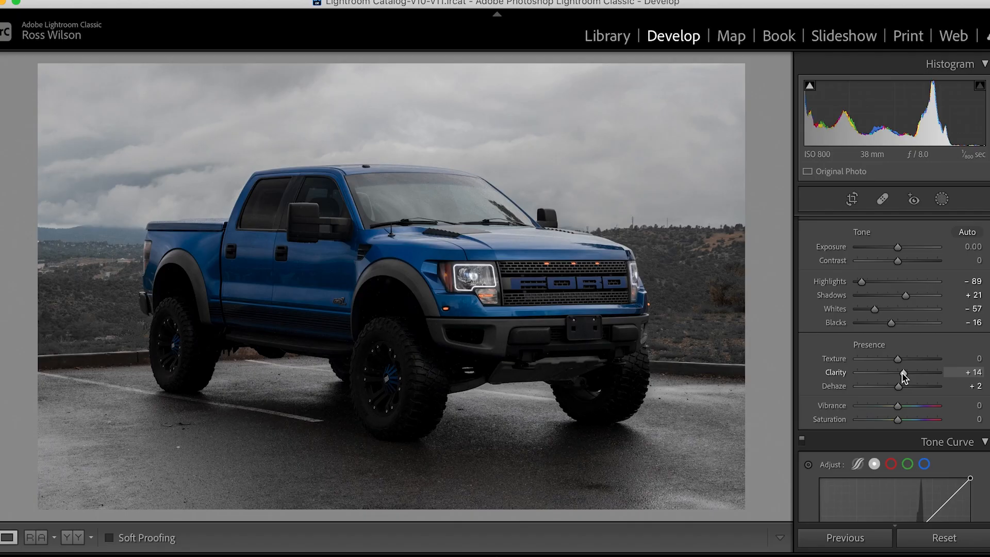
pyautogui.moveTo(902, 373); pyautogui.dragTo(905, 372)
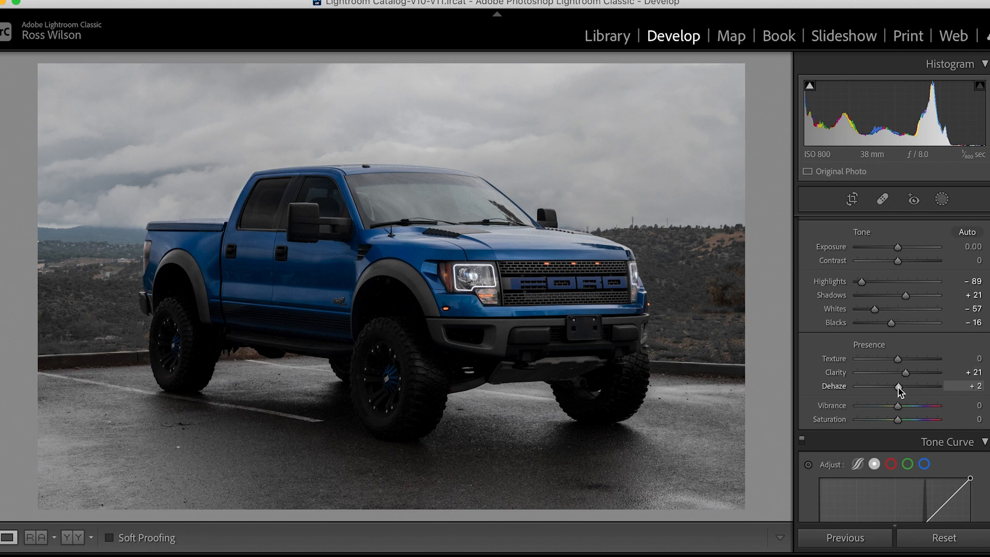
pyautogui.moveTo(900, 392); pyautogui.dragTo(951, 392)
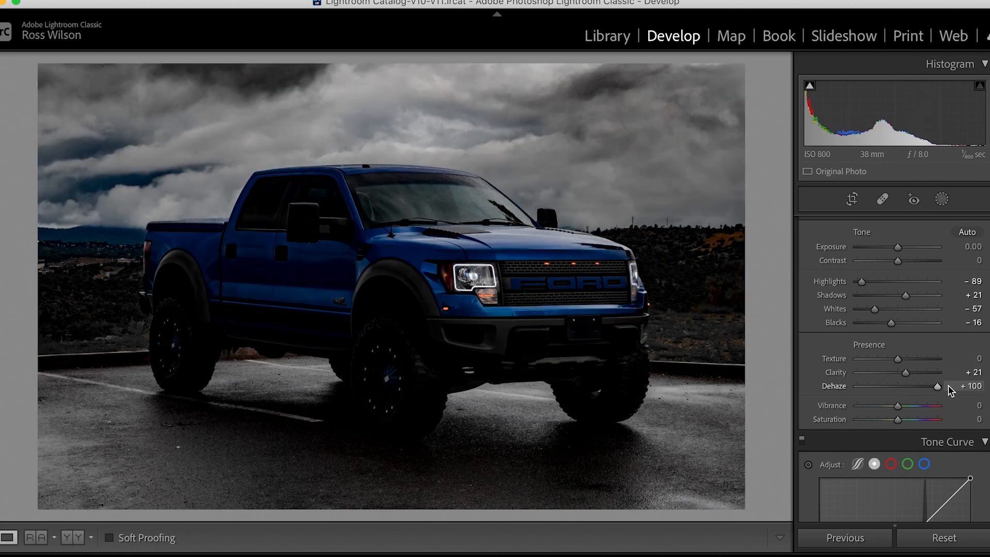
pyautogui.moveTo(938, 387); pyautogui.dragTo(901, 386)
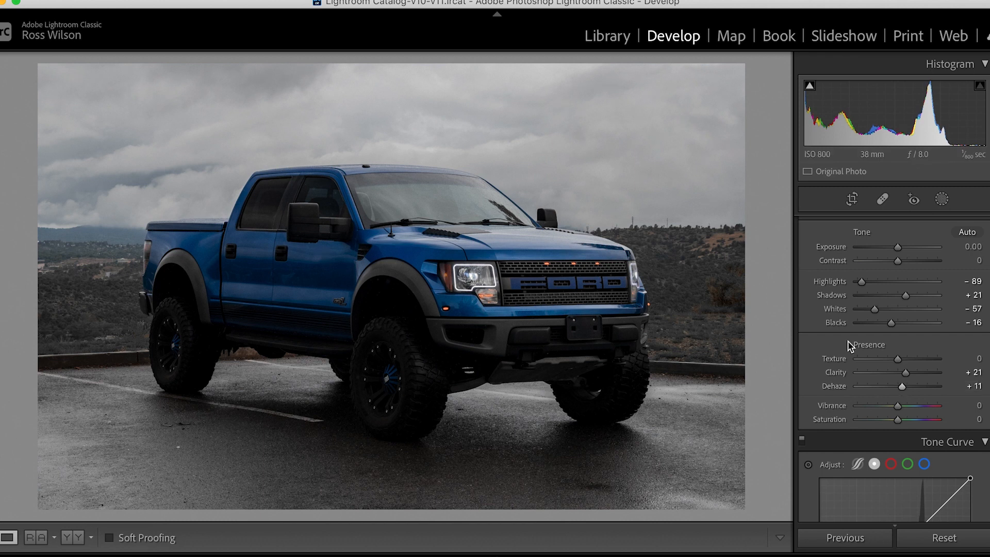
# Raise the HSL Blue saturation to +7, Blue luminance to +30 and Orange luminance to +24.
pyautogui.scroll(-2, 848, 342)
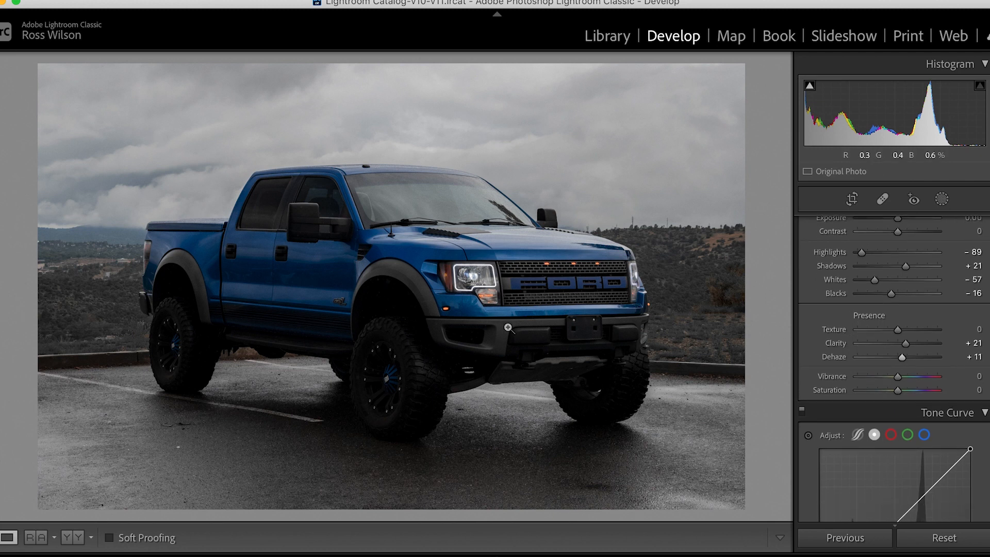
pyautogui.scroll(-10, 837, 329)
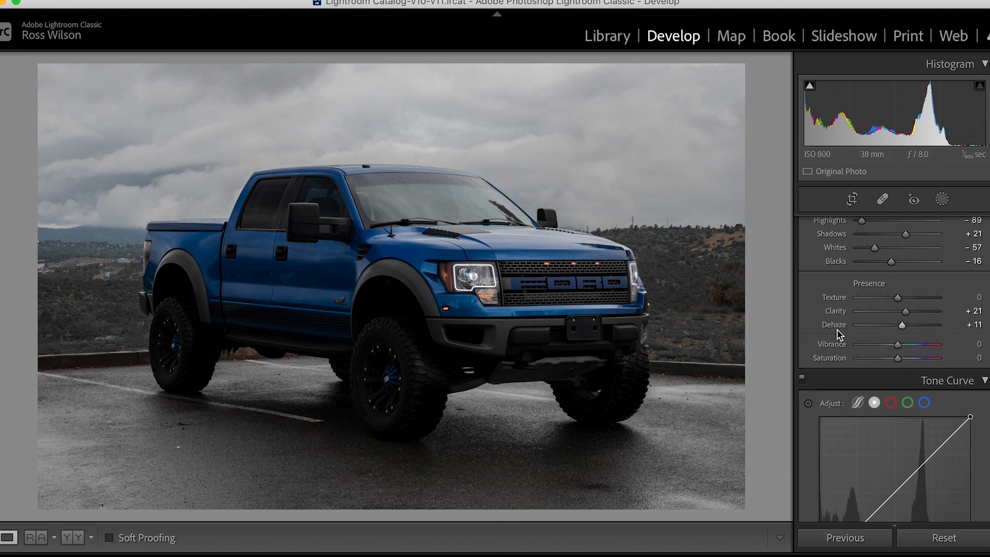
pyautogui.scroll(-6, 837, 329)
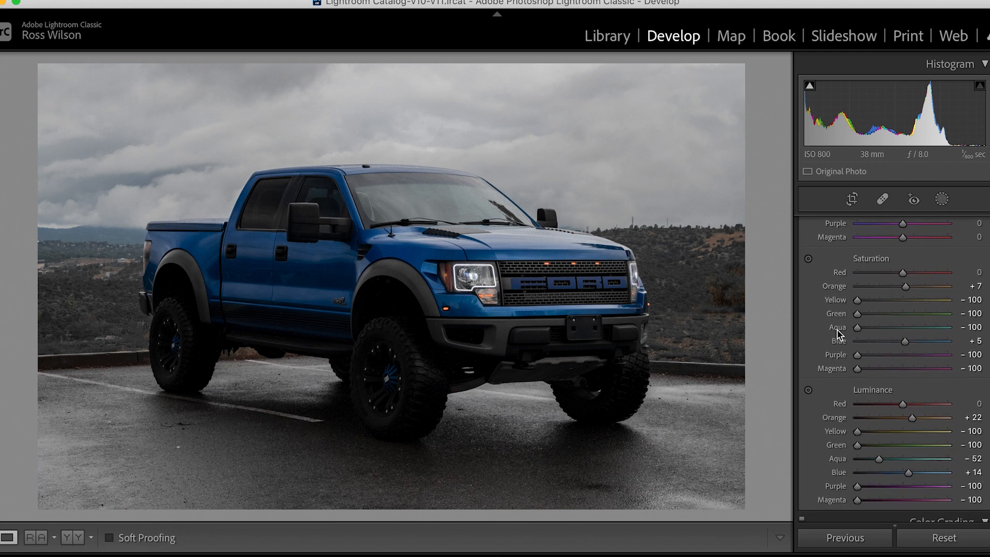
pyautogui.moveTo(908, 429); pyautogui.dragTo(916, 429)
pyautogui.moveTo(906, 300); pyautogui.dragTo(909, 302)
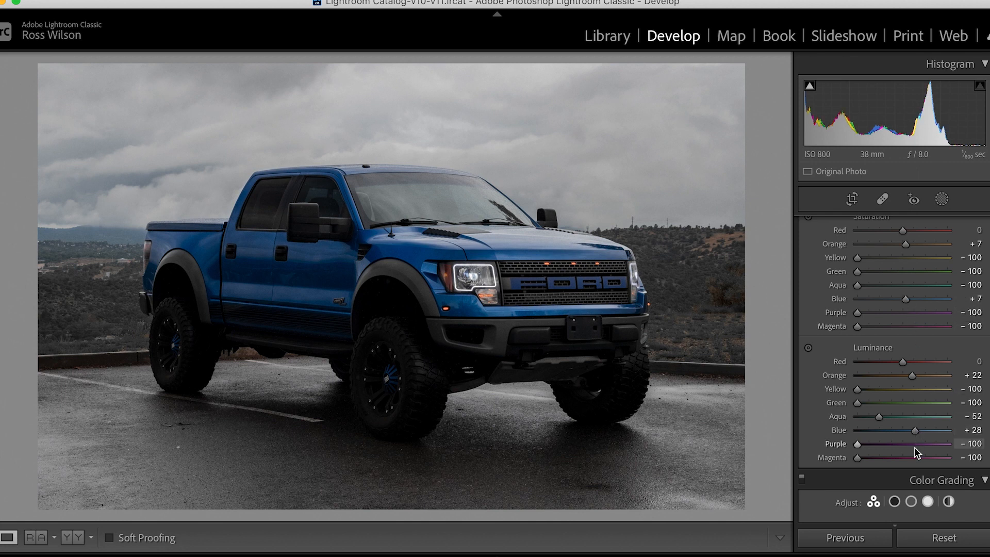
pyautogui.moveTo(914, 431); pyautogui.dragTo(915, 433)
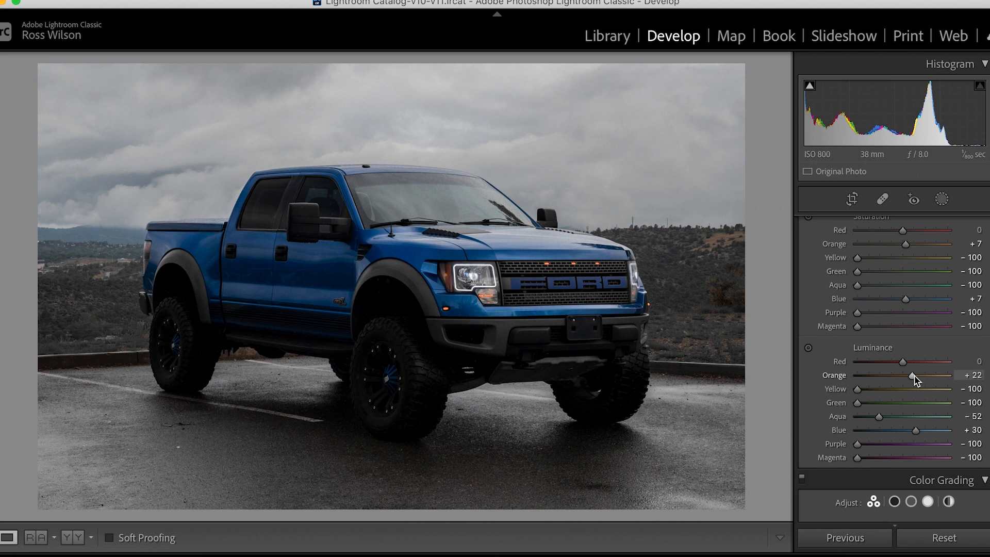
# Add shadow, midtone and highlight points to the tone curve, and raise the shadow point to input 67, output 72.
pyautogui.scroll(10, 915, 375)
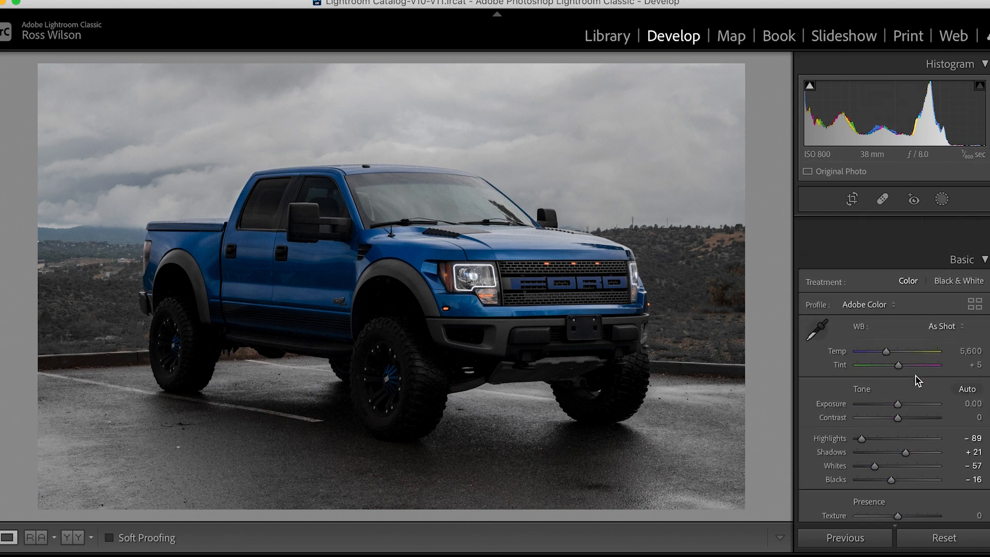
pyautogui.scroll(-10, 916, 378)
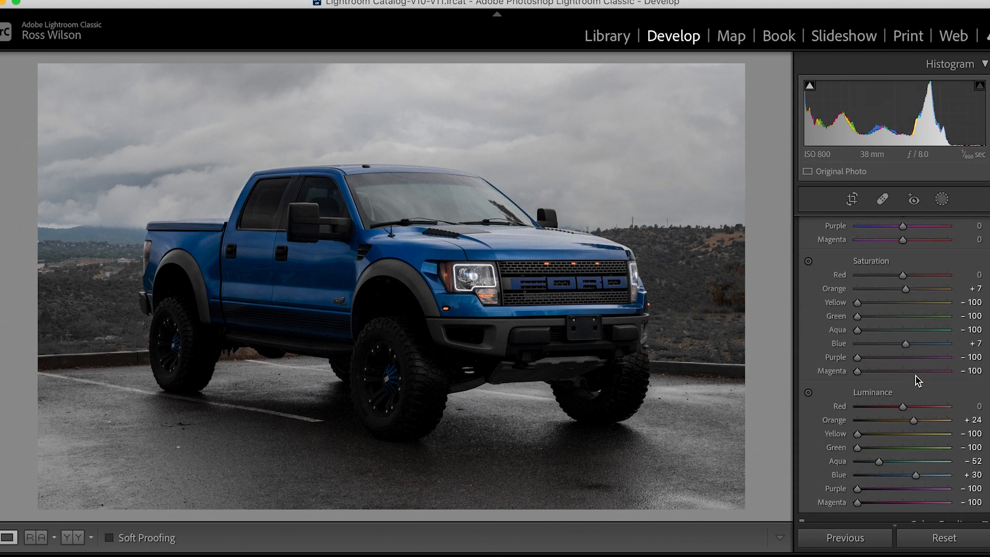
pyautogui.scroll(5, 916, 380)
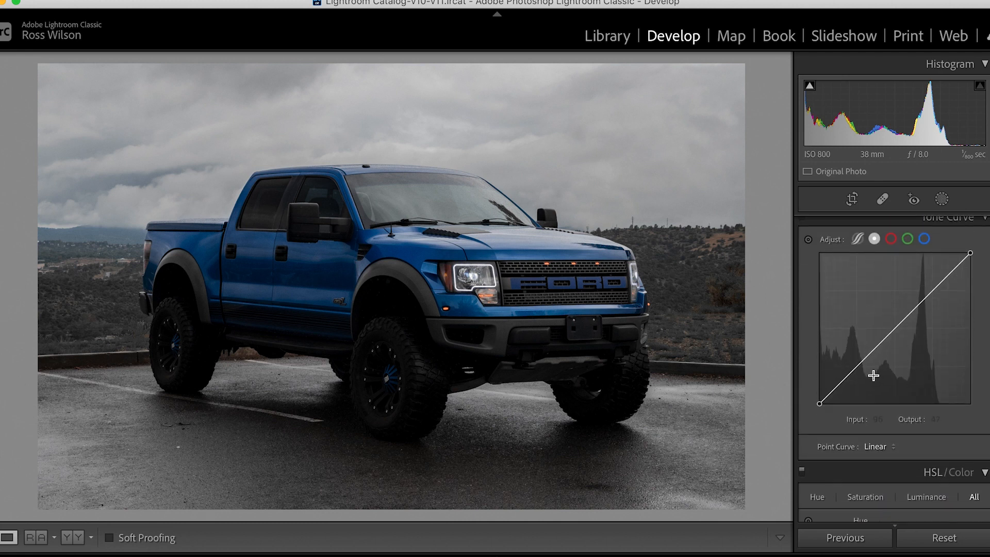
pyautogui.click(857, 368)
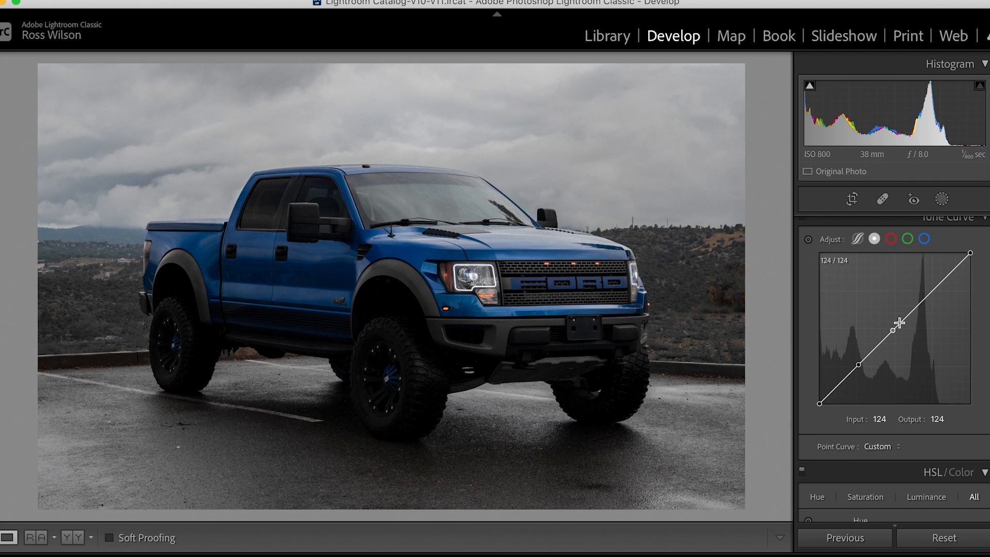
pyautogui.click(933, 290)
pyautogui.moveTo(859, 365); pyautogui.dragTo(859, 360)
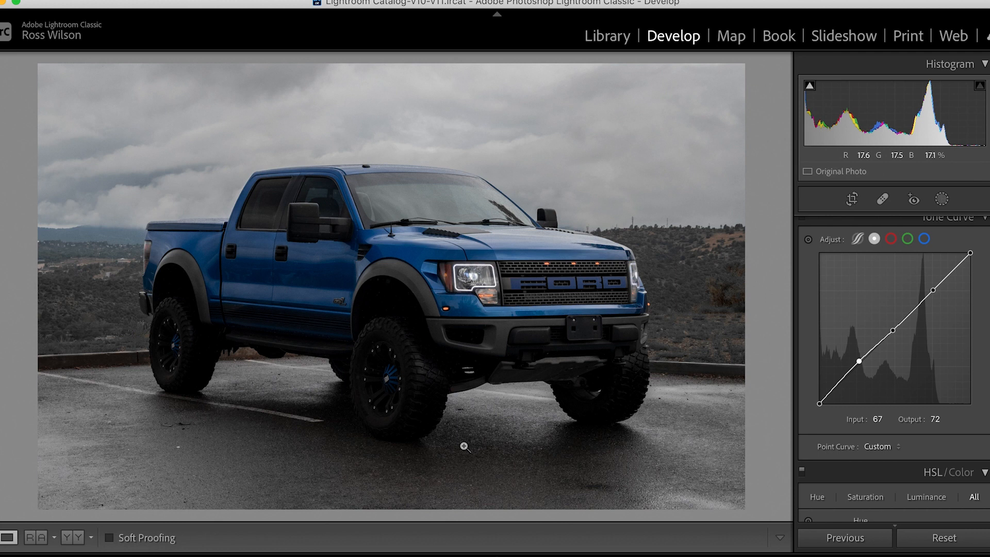
# Draw a wide radial gradient mask around the truck and invert it to affect the outer areas.
pyautogui.click(939, 203)
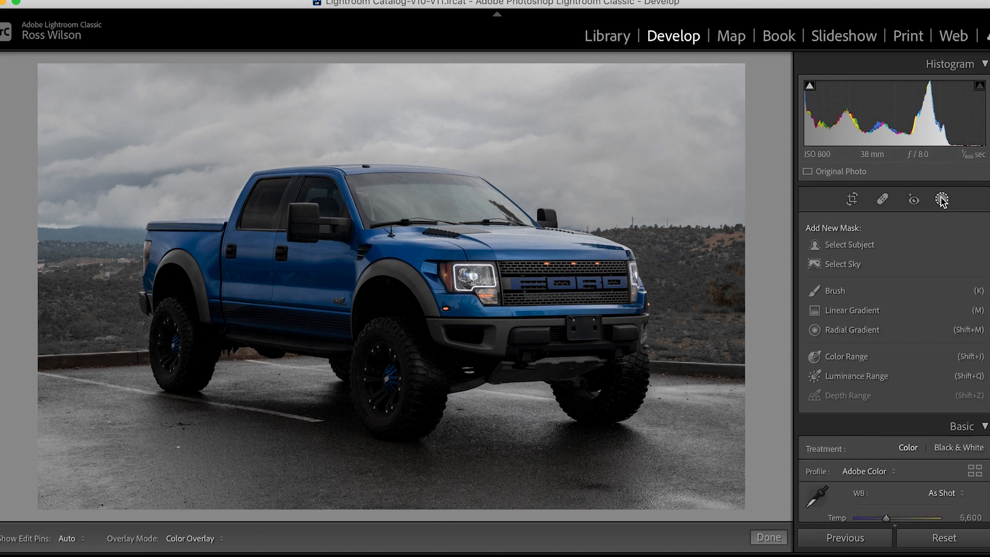
pyautogui.click(853, 328)
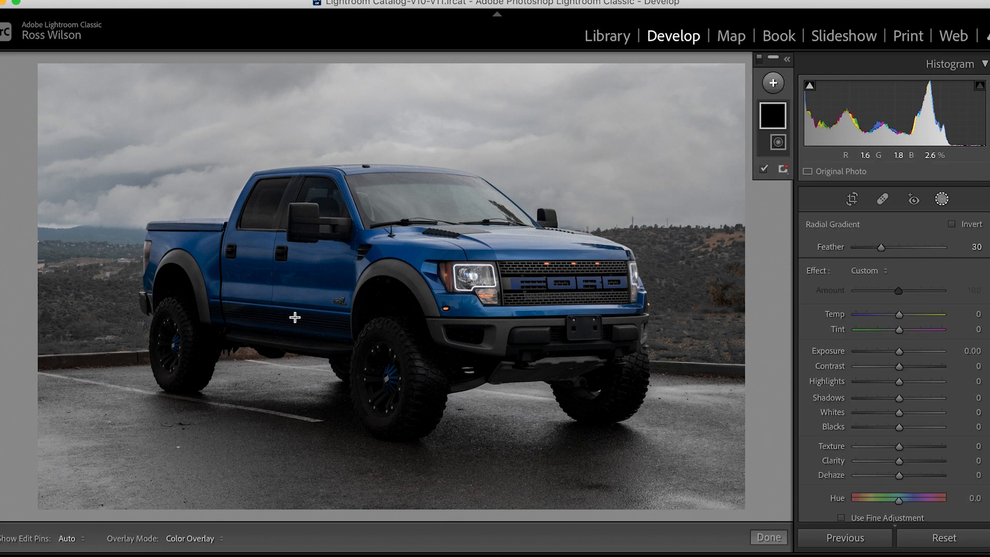
pyautogui.moveTo(345, 275); pyautogui.dragTo(743, 502)
pyautogui.moveTo(427, 286); pyautogui.dragTo(479, 300)
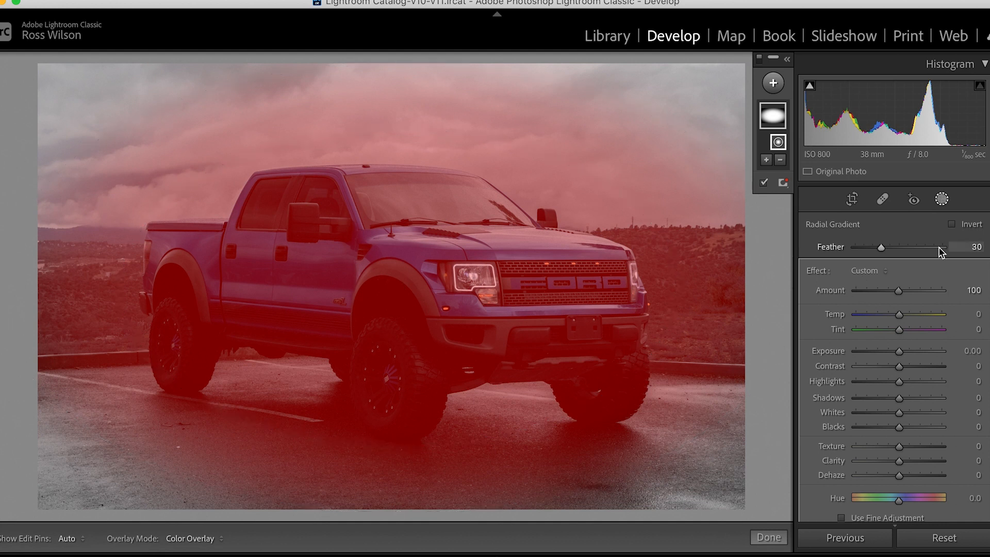
pyautogui.click(953, 225)
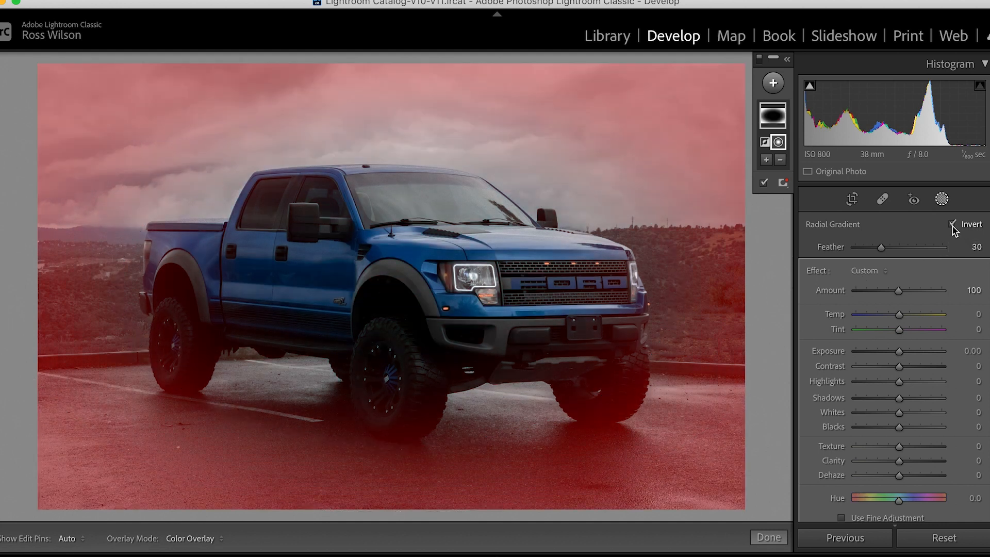
# Apply the Vignetting 1 preset to the radial mask, and set its Exposure to -0.92 and Blacks to -6.
pyautogui.click(868, 271)
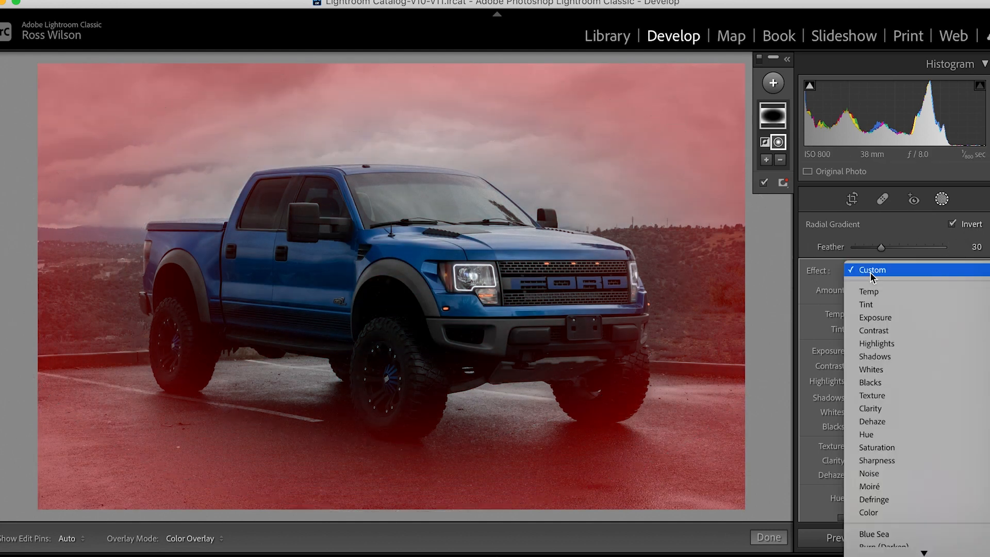
pyautogui.scroll(-10, 877, 289)
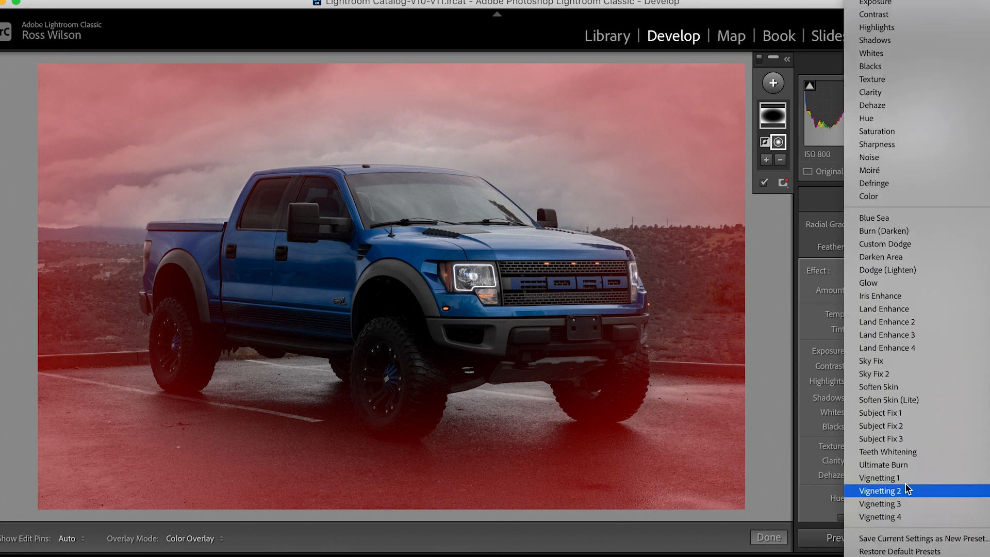
pyautogui.click(906, 480)
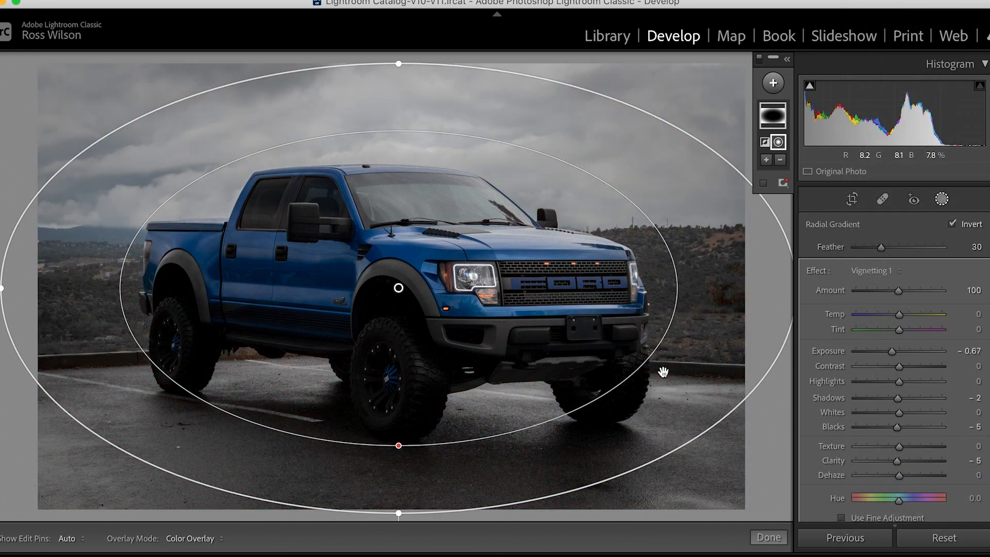
pyautogui.moveTo(893, 351); pyautogui.dragTo(891, 354)
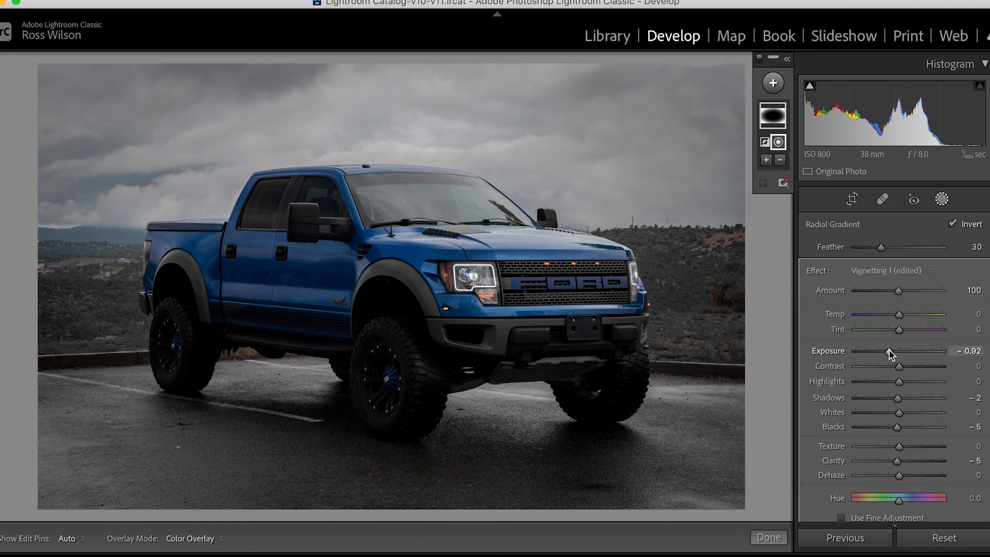
pyautogui.moveTo(895, 427); pyautogui.dragTo(894, 426)
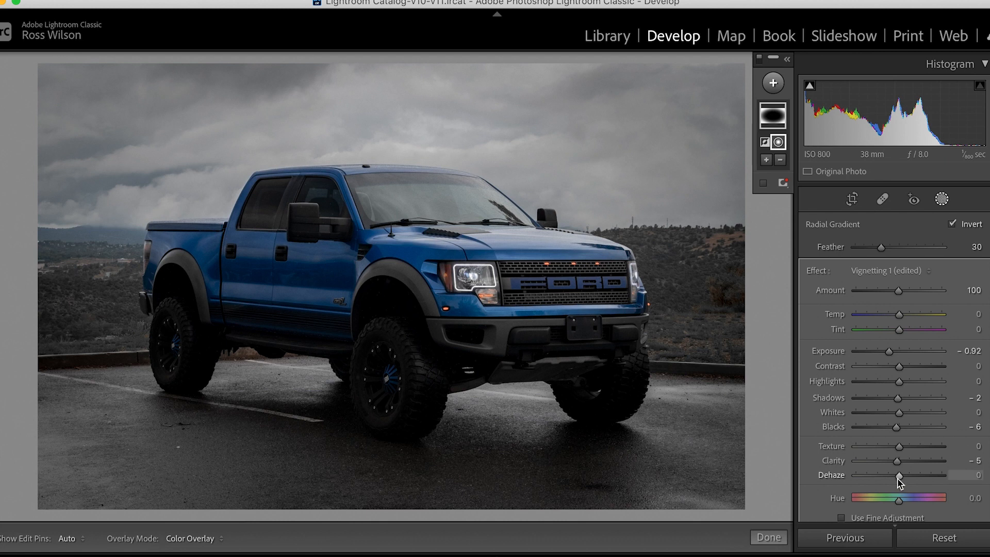
pyautogui.press('Delete')
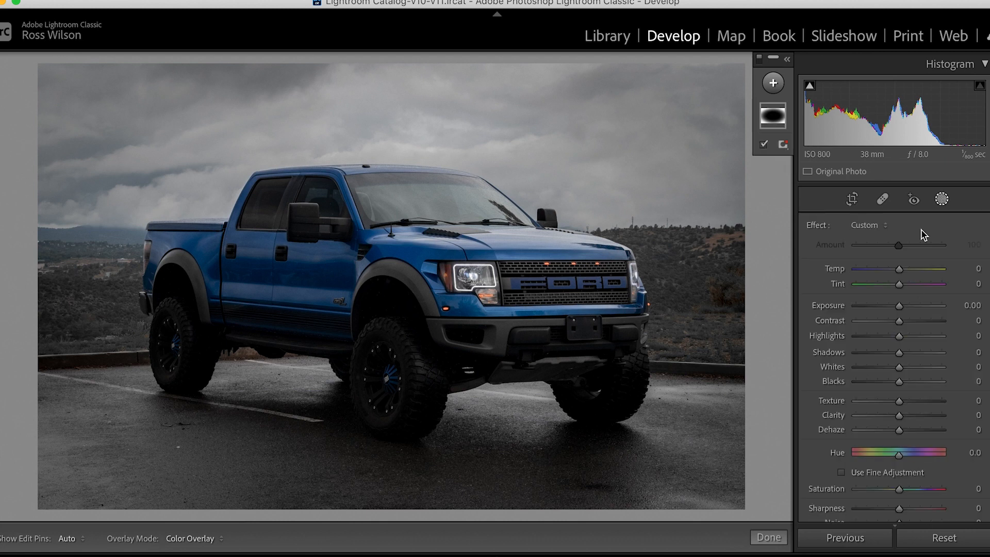
# Add a Select Sky mask with Dehaze 11, Highlights -15 and Exposure -0.06.
pyautogui.click(775, 85)
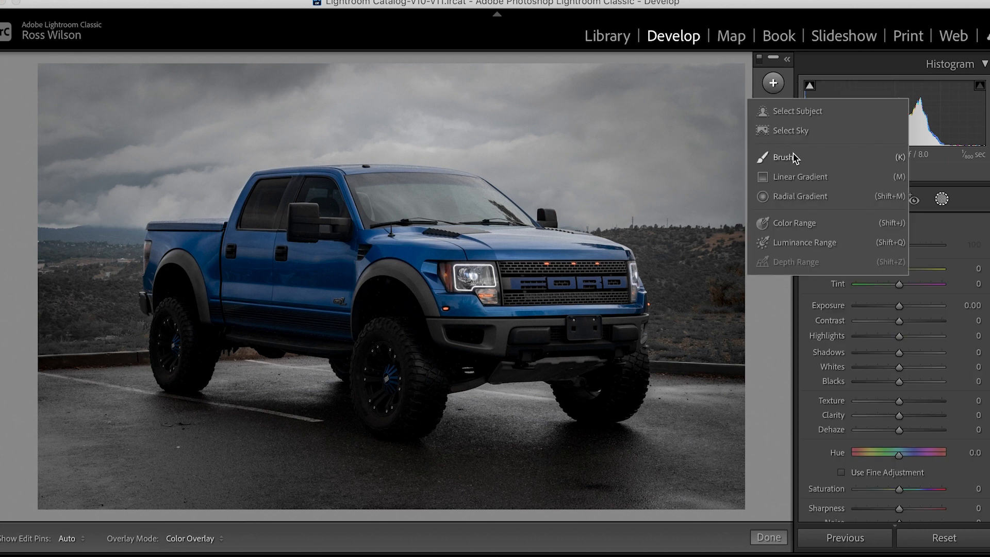
pyautogui.click(795, 132)
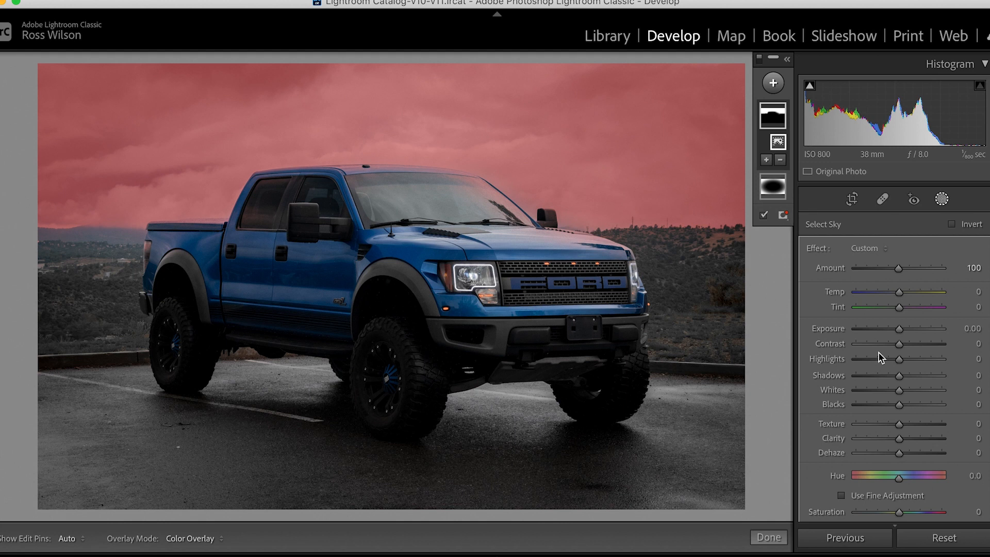
pyautogui.press('o')
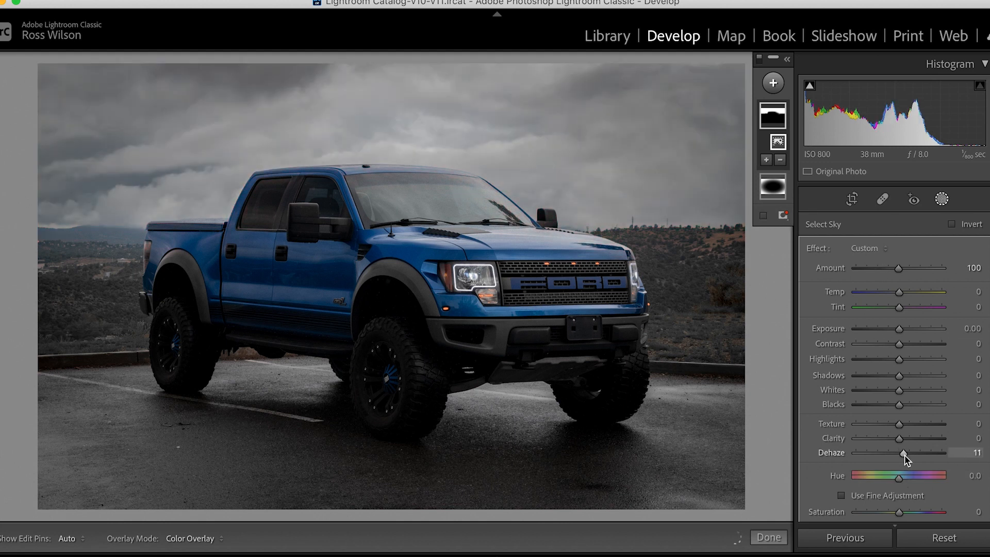
pyautogui.moveTo(900, 359); pyautogui.dragTo(898, 331)
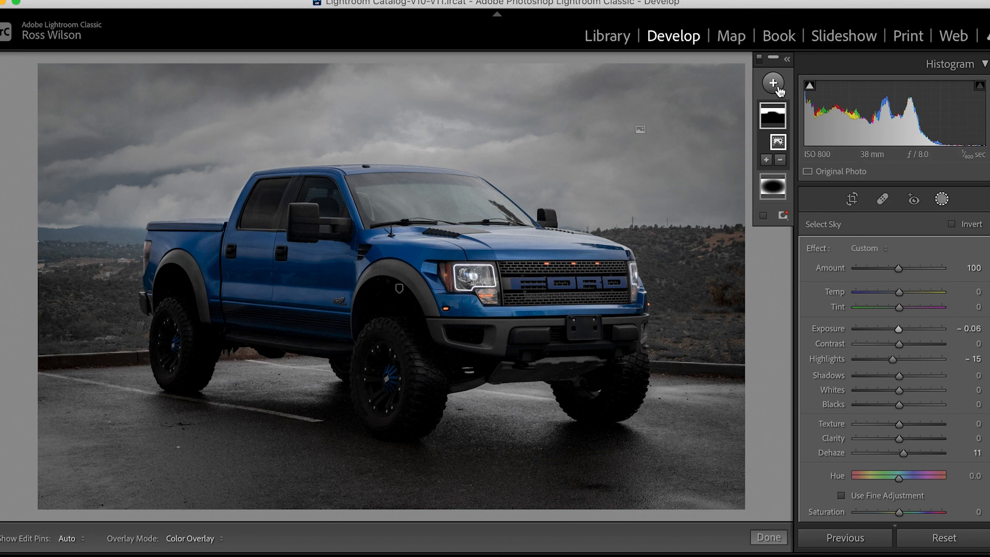
# Add a Select Subject mask covering the truck.
pyautogui.click(786, 171)
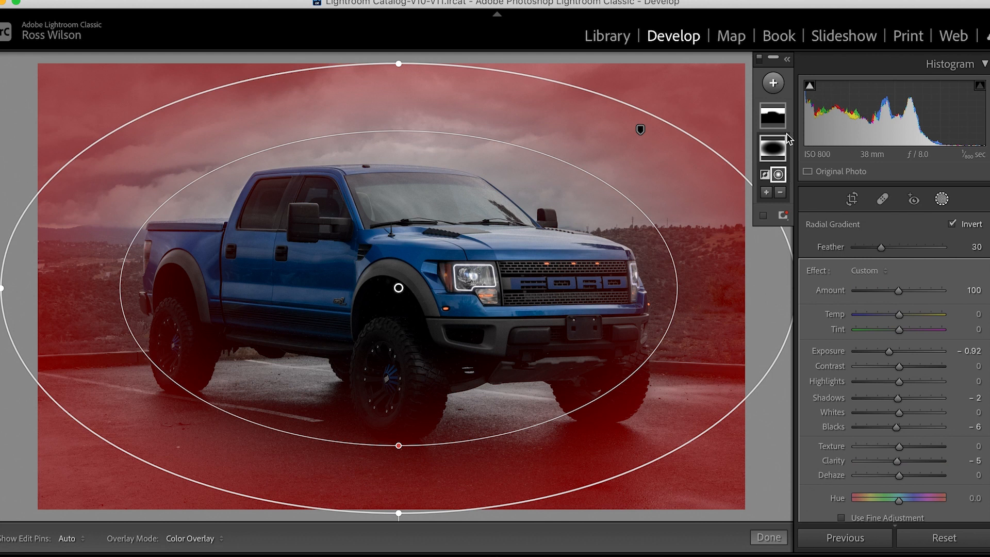
pyautogui.click(775, 84)
pyautogui.click(774, 84)
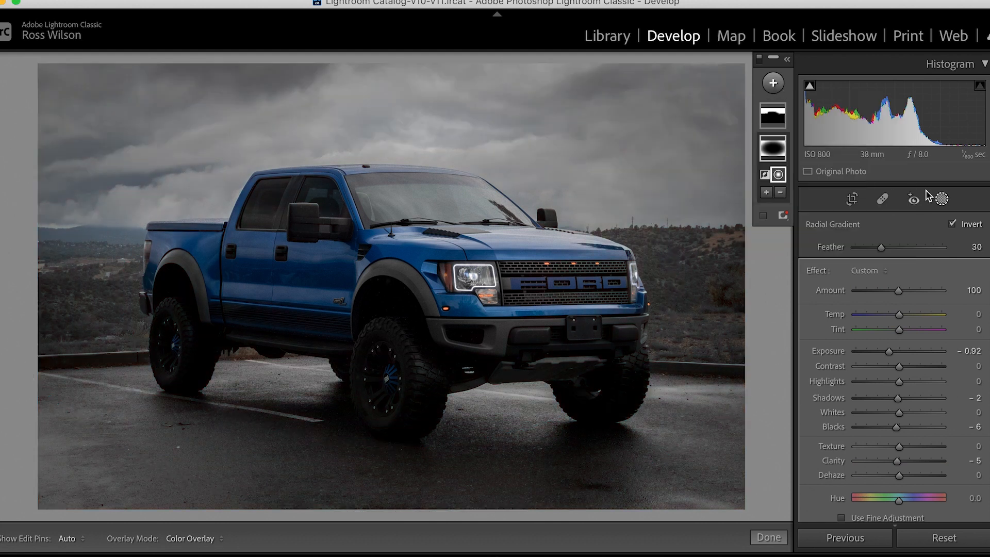
pyautogui.click(942, 199)
pyautogui.click(942, 199)
pyautogui.click(774, 83)
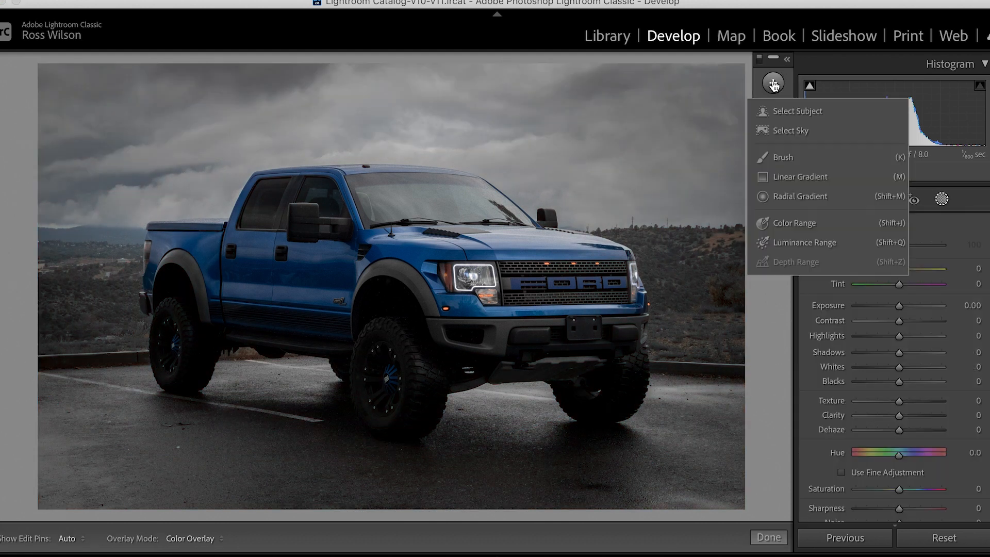
pyautogui.click(789, 114)
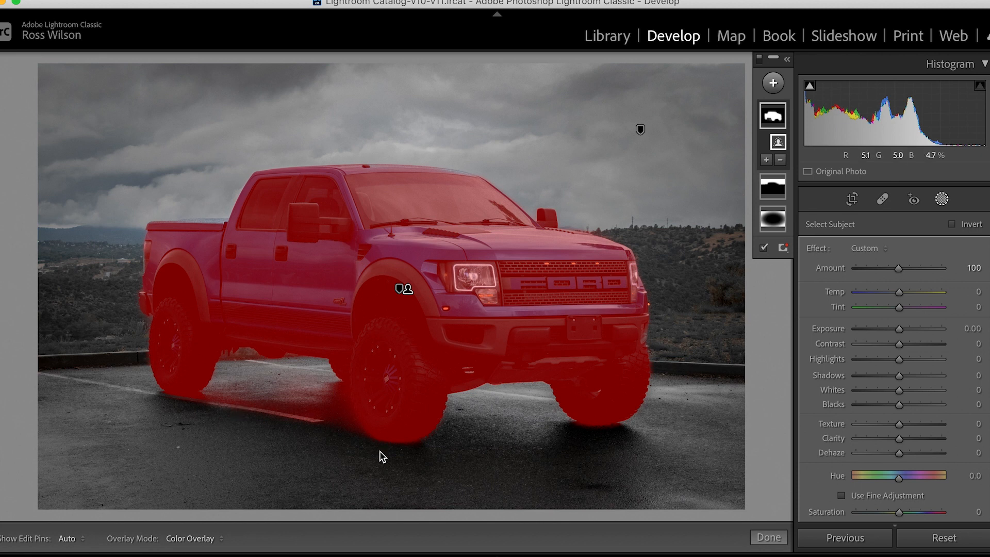
# Apply the Subject Fix 1 preset to the truck mask, set its Exposure to 0.17, and close the masking tool.
pyautogui.click(872, 247)
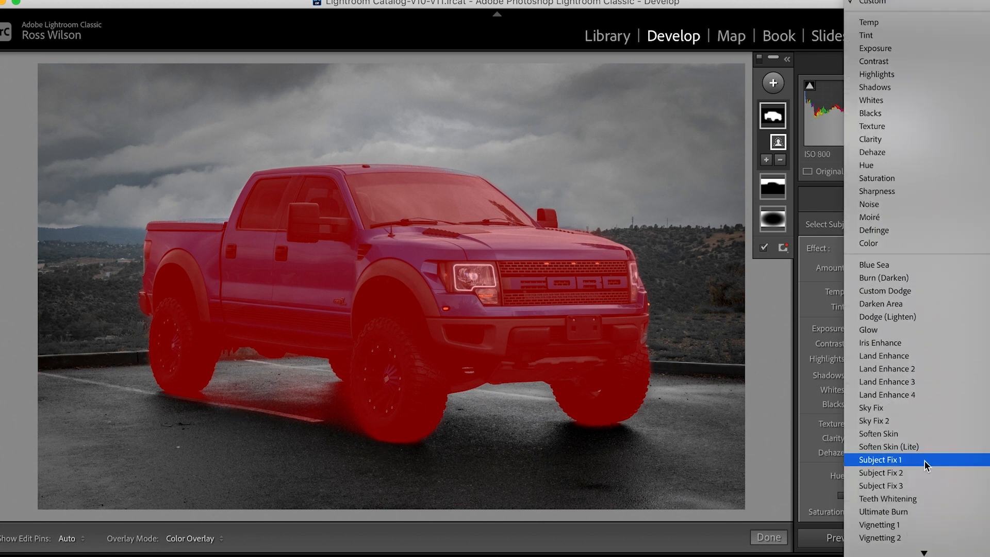
pyautogui.click(921, 458)
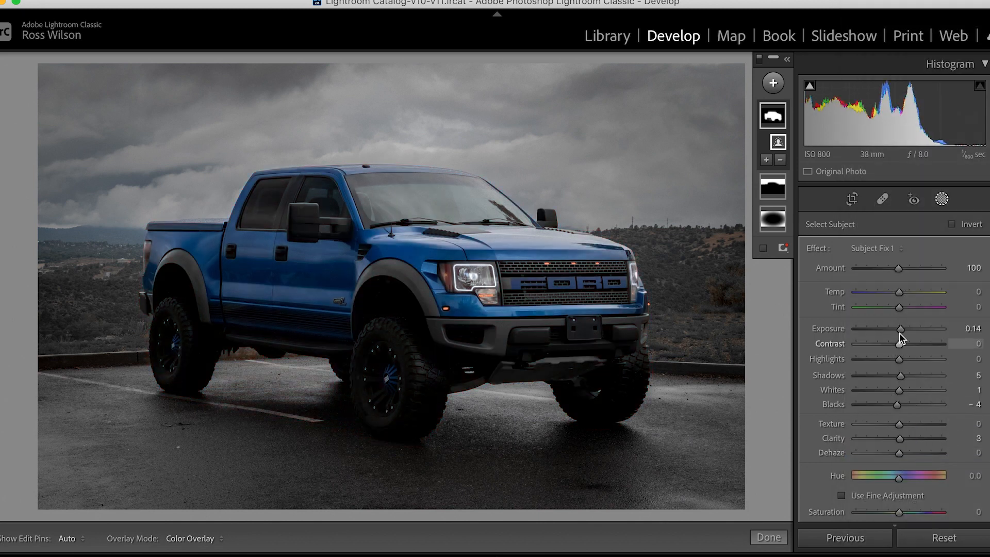
pyautogui.moveTo(901, 334); pyautogui.dragTo(902, 334)
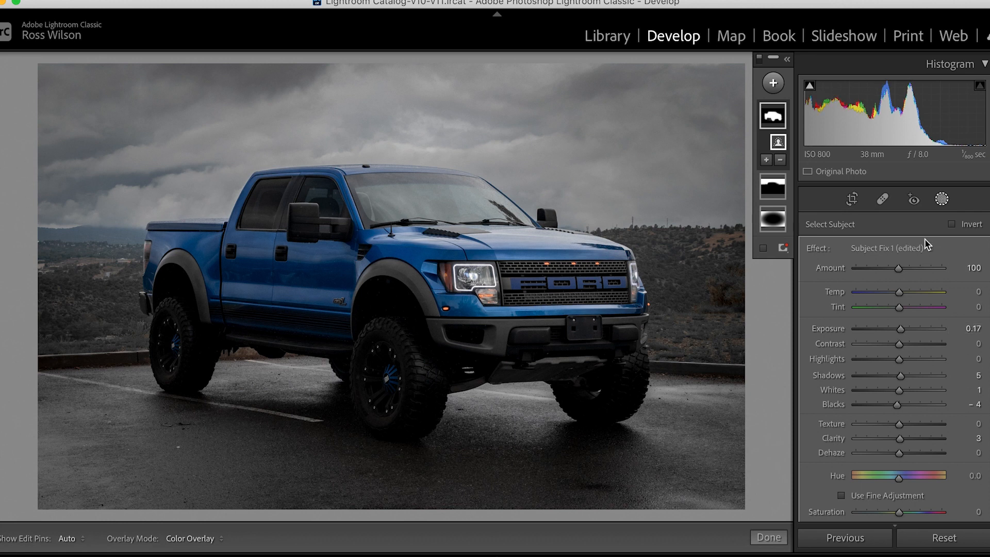
pyautogui.click(941, 202)
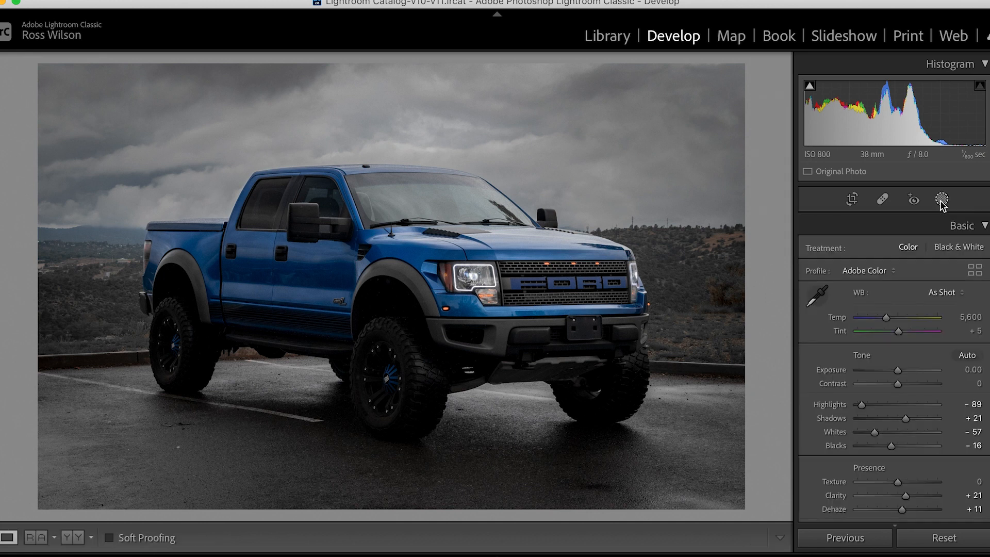
# Compare the truck edit with the original in the side-by-side, split and stacked before/after views, and return to the single view.
pyautogui.click(67, 539)
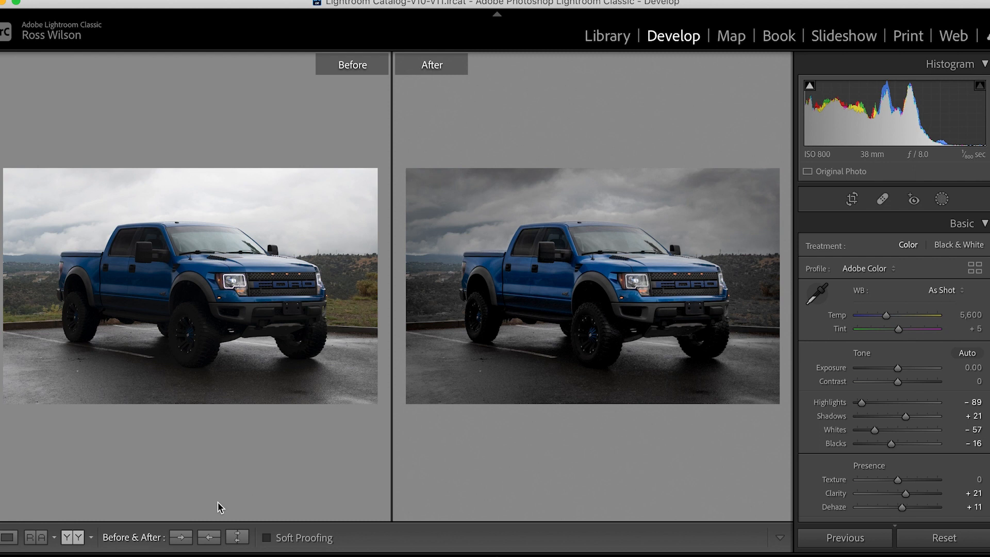
pyautogui.click(72, 538)
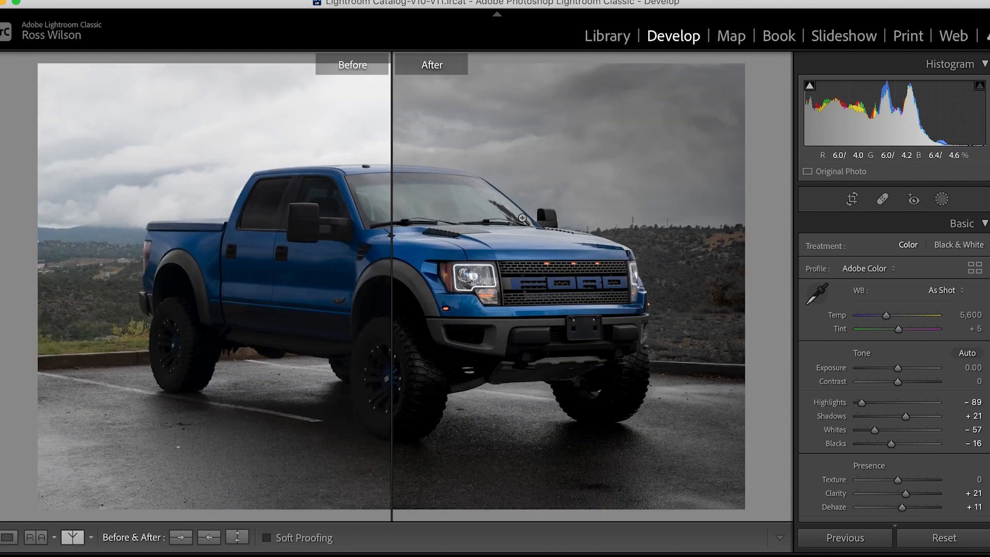
pyautogui.click(72, 537)
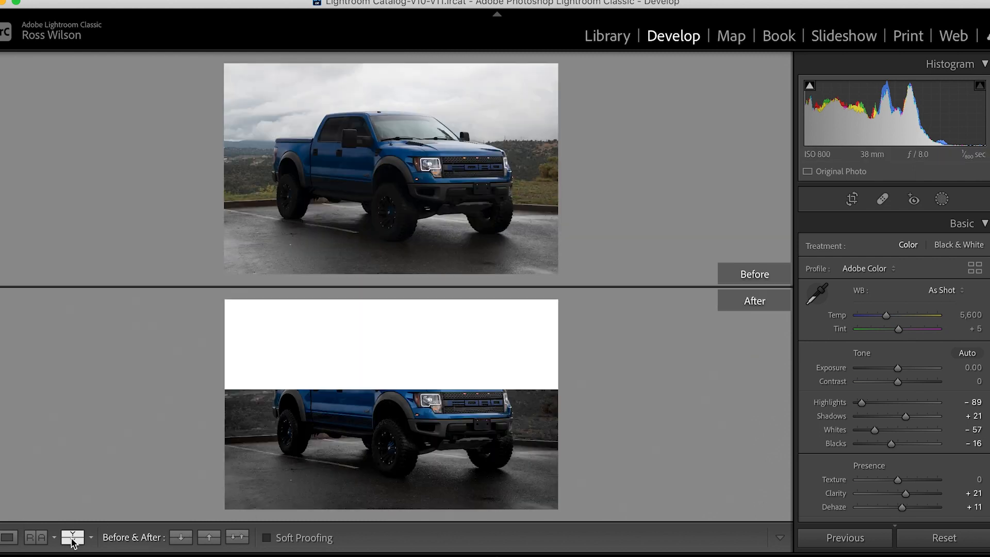
pyautogui.click(72, 538)
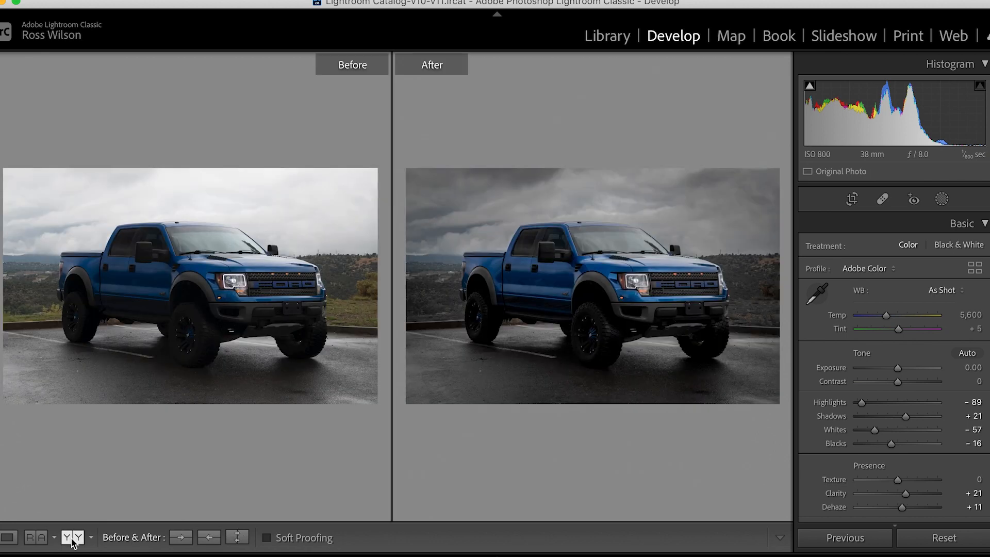
pyautogui.click(8, 538)
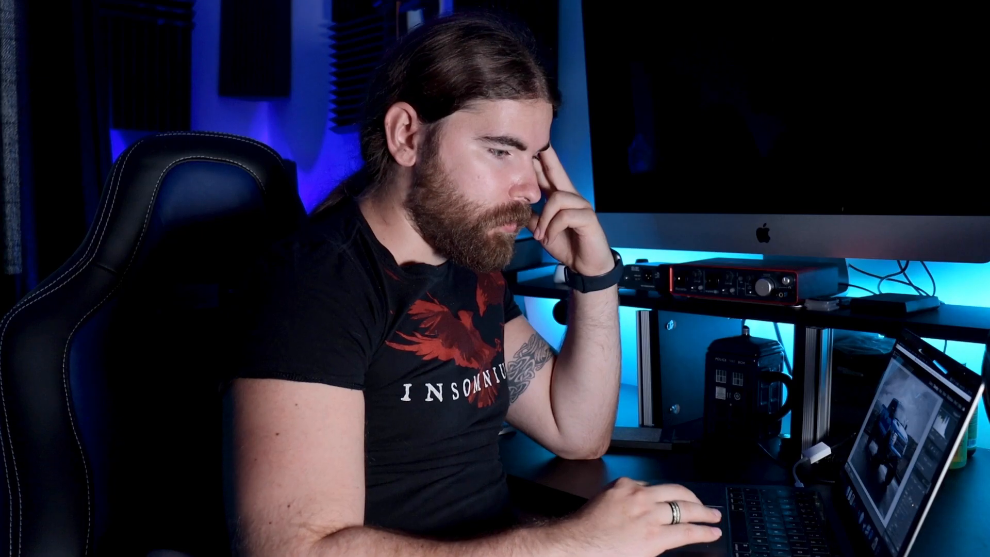
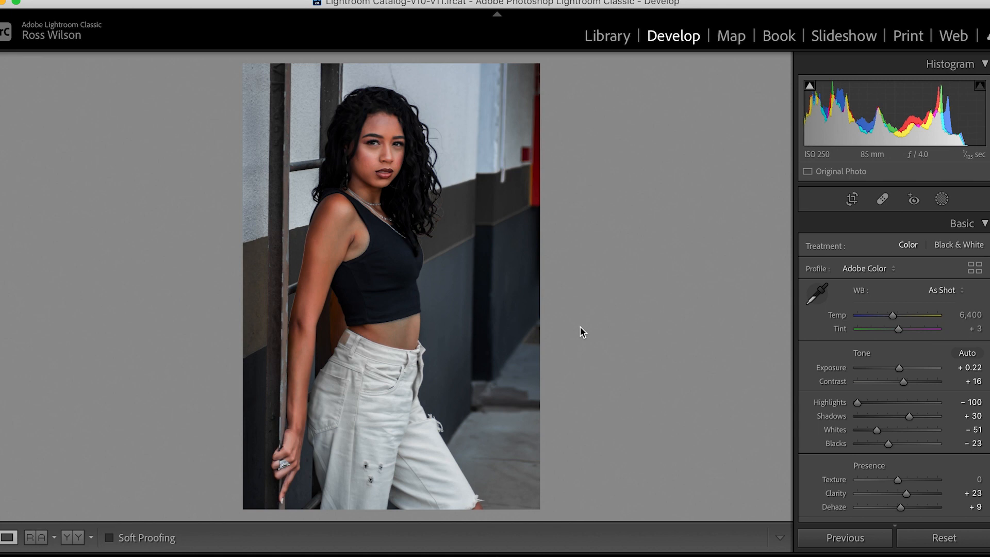
# On the portrait photo, set the green luminance to -76, the blue saturation to -71 and the orange saturation to -18.
pyautogui.scroll(-20, 882, 425)
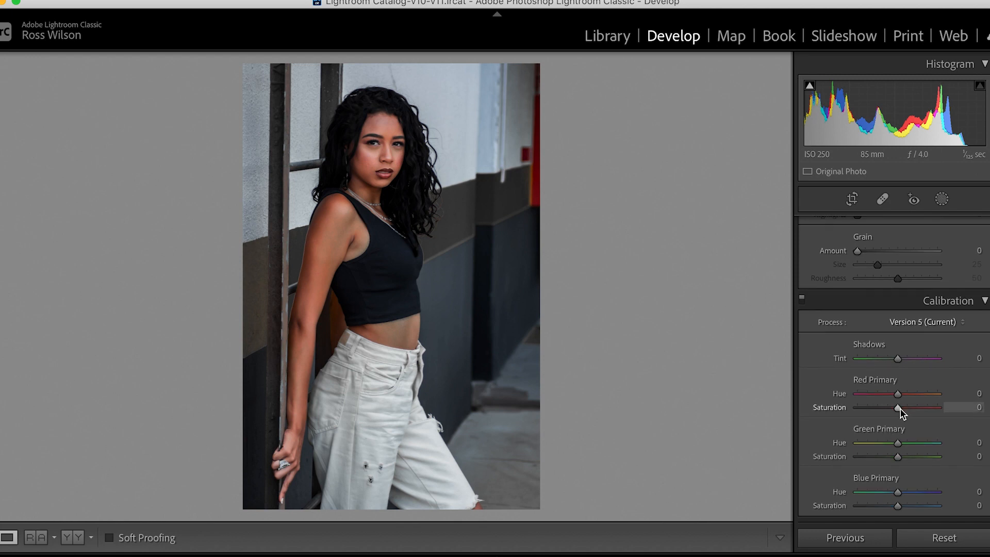
pyautogui.moveTo(889, 413); pyautogui.dragTo(900, 415)
pyautogui.scroll(15, 900, 416)
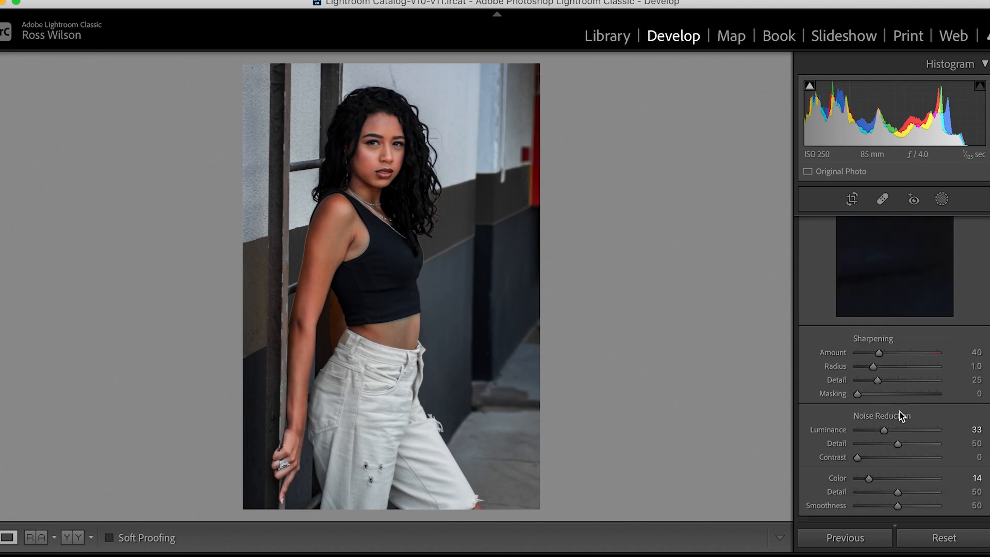
pyautogui.scroll(10, 900, 415)
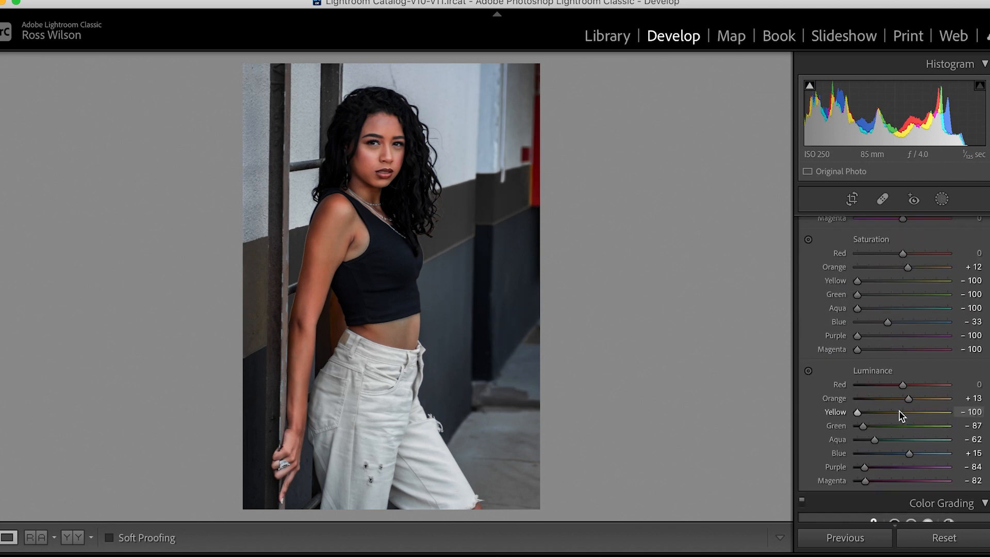
pyautogui.scroll(-1, 900, 416)
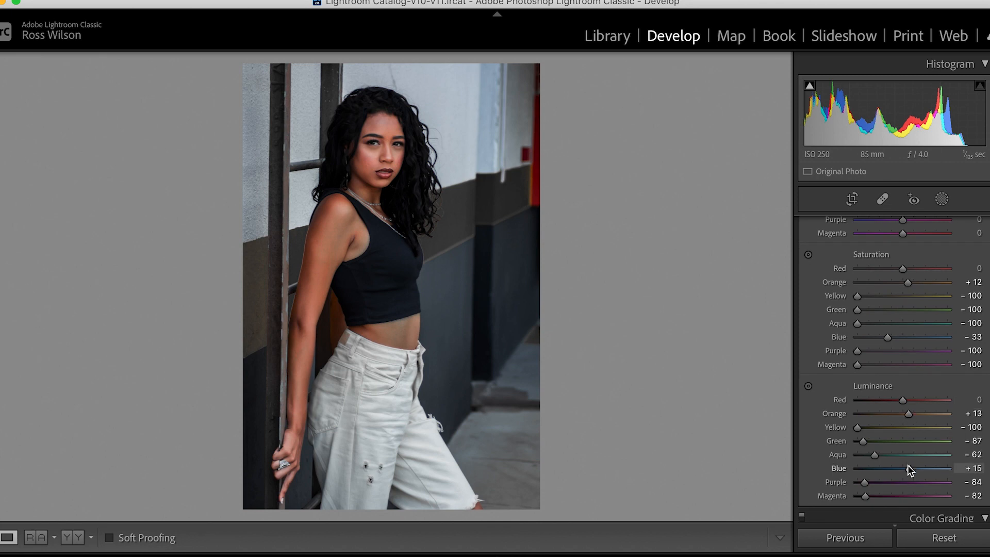
pyautogui.moveTo(865, 442)
pyautogui.mouseDown()
pyautogui.moveTo(853, 444)
pyautogui.moveTo(869, 443)
pyautogui.mouseUp()
pyautogui.moveTo(887, 337)
pyautogui.mouseDown()
pyautogui.moveTo(853, 338)
pyautogui.moveTo(908, 346)
pyautogui.moveTo(869, 338)
pyautogui.mouseUp()
pyautogui.moveTo(911, 277); pyautogui.dragTo(893, 283)
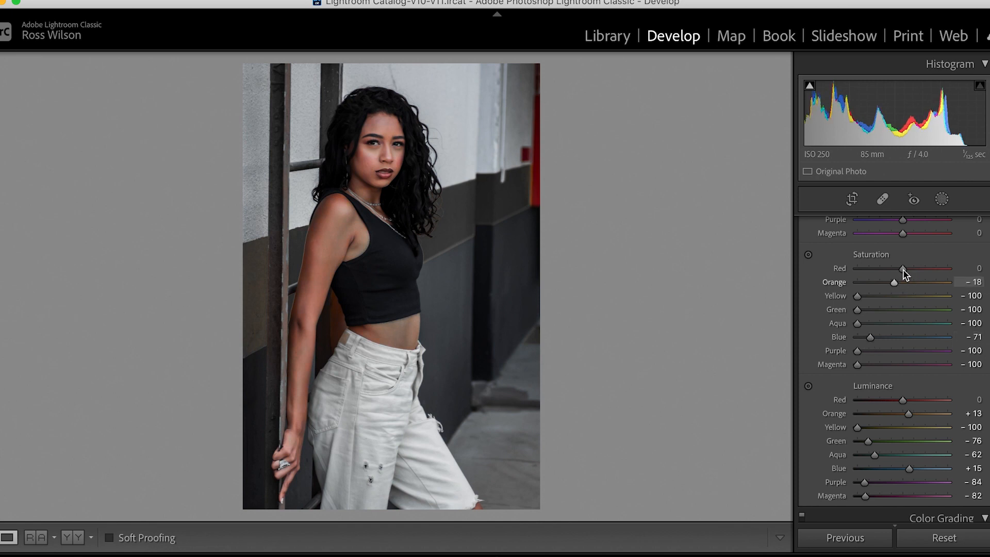
# Set the saturation to red -47 and orange -37, and the luminance to orange +14, green -100 and aqua -75.
pyautogui.moveTo(888, 267); pyautogui.dragTo(886, 282)
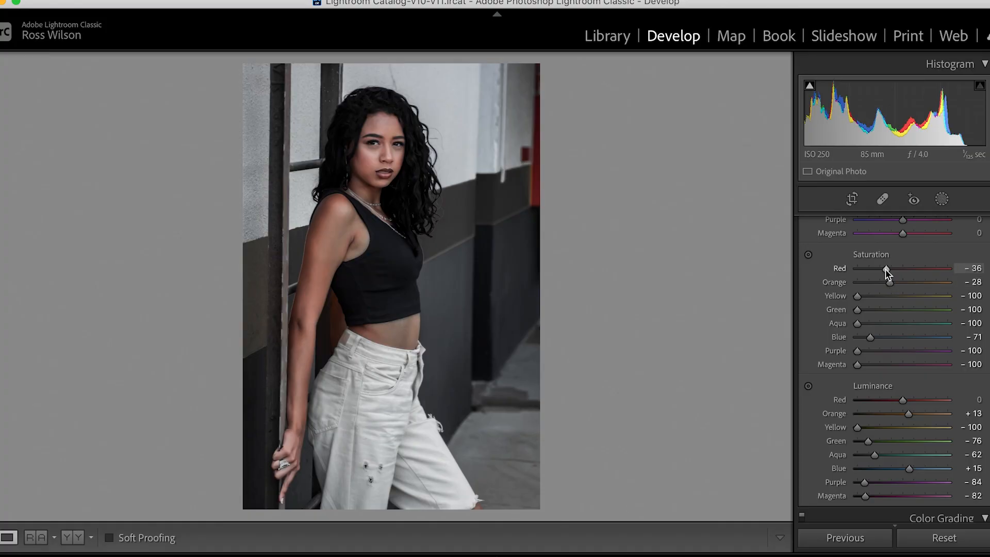
pyautogui.moveTo(886, 269)
pyautogui.mouseDown()
pyautogui.moveTo(875, 274)
pyautogui.moveTo(885, 277)
pyautogui.mouseUp()
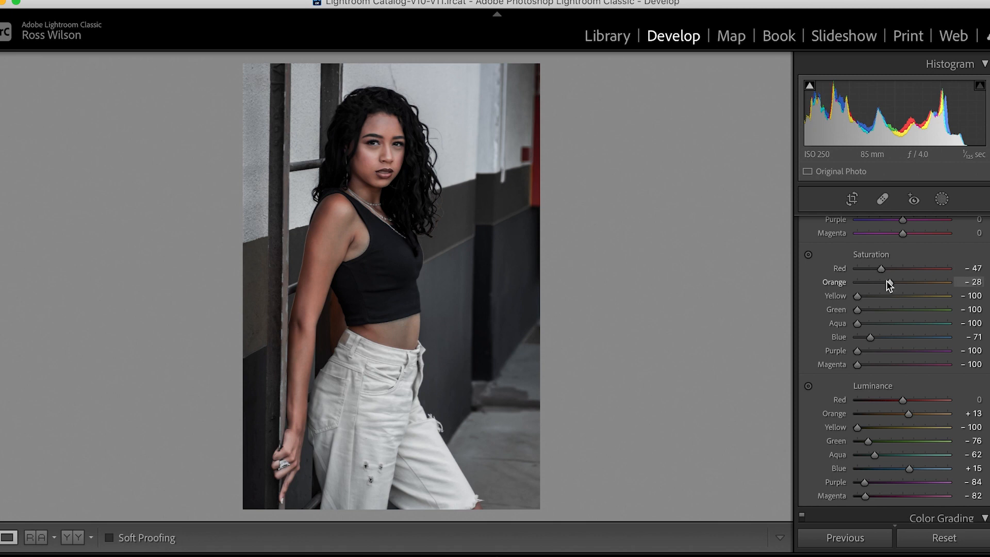
pyautogui.moveTo(877, 278)
pyautogui.mouseDown()
pyautogui.moveTo(868, 279)
pyautogui.moveTo(885, 281)
pyautogui.mouseUp()
pyautogui.moveTo(909, 414); pyautogui.dragTo(908, 411)
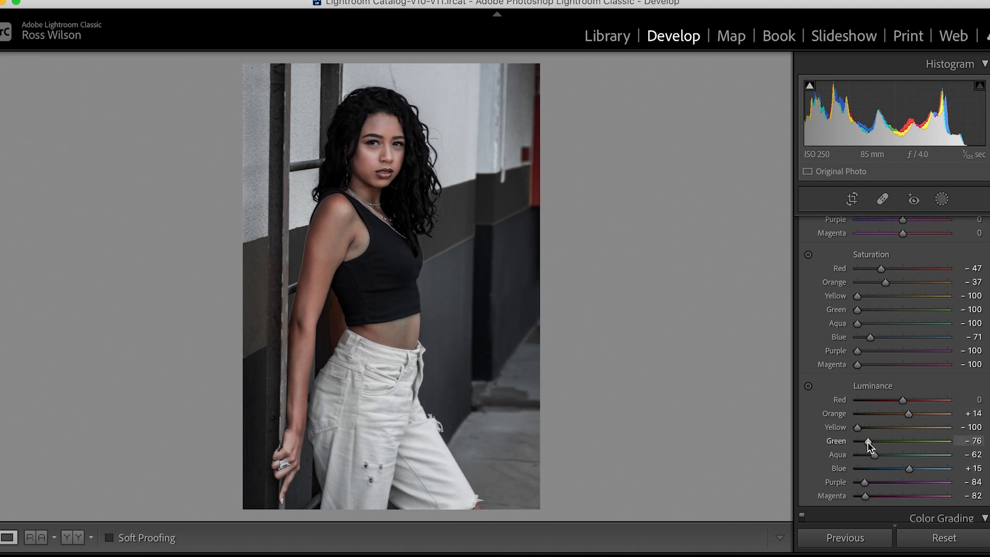
pyautogui.moveTo(874, 453); pyautogui.dragTo(868, 454)
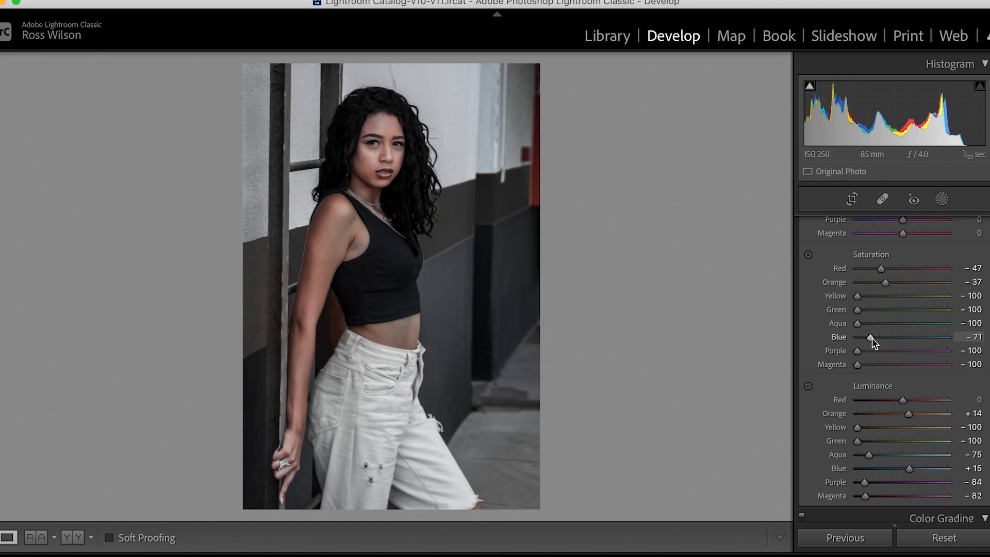
# Compare the portrait with its original side by side, set the yellow luminance to -96 and reduce the red saturation further.
pyautogui.click(72, 537)
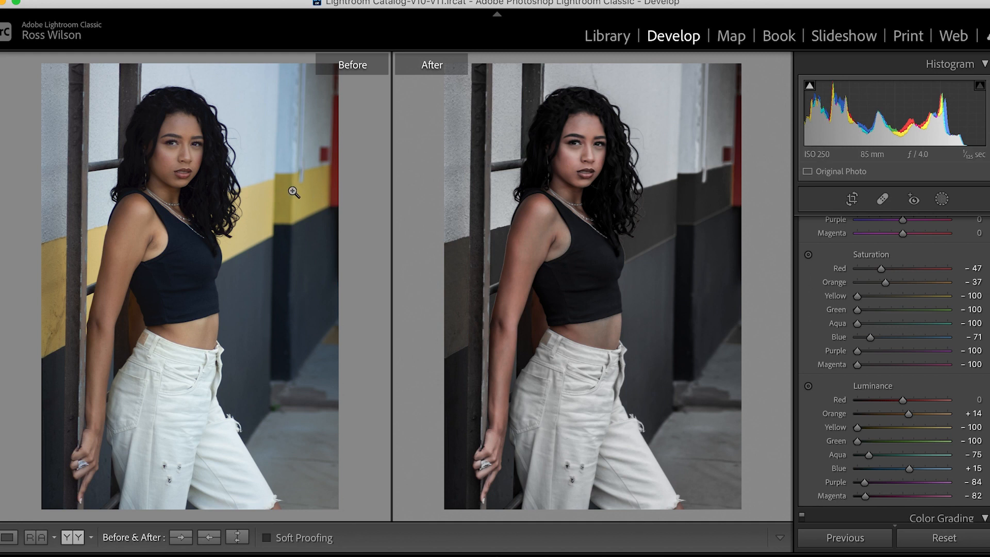
pyautogui.moveTo(860, 427)
pyautogui.mouseDown()
pyautogui.moveTo(880, 426)
pyautogui.moveTo(845, 428)
pyautogui.moveTo(896, 429)
pyautogui.moveTo(832, 422)
pyautogui.moveTo(891, 431)
pyautogui.moveTo(837, 428)
pyautogui.moveTo(883, 427)
pyautogui.moveTo(861, 426)
pyautogui.mouseUp()
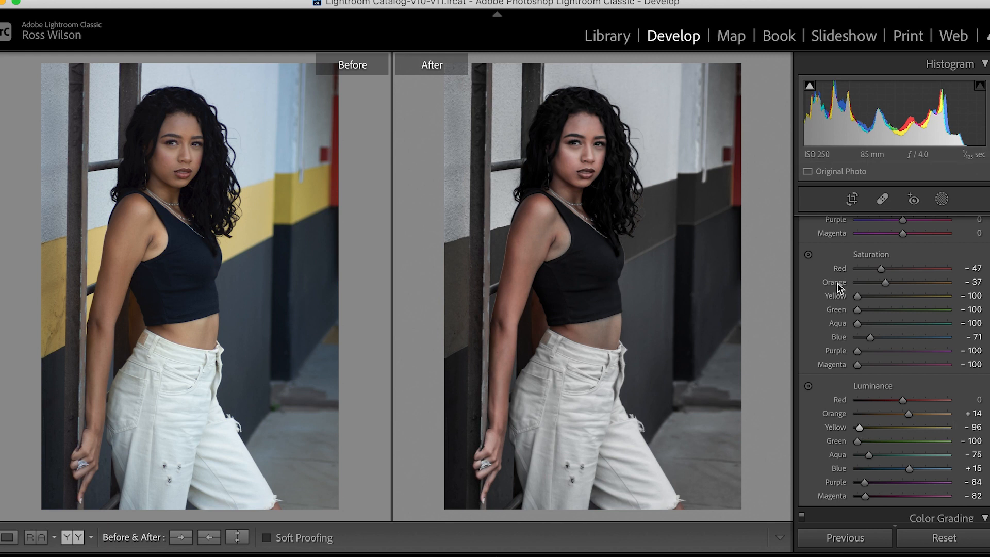
pyautogui.moveTo(881, 268); pyautogui.dragTo(850, 271)
pyautogui.moveTo(857, 270); pyautogui.dragTo(868, 272)
# Crop the portrait slightly tighter to cut off the red strip along the photo's right edge.
pyautogui.click(853, 200)
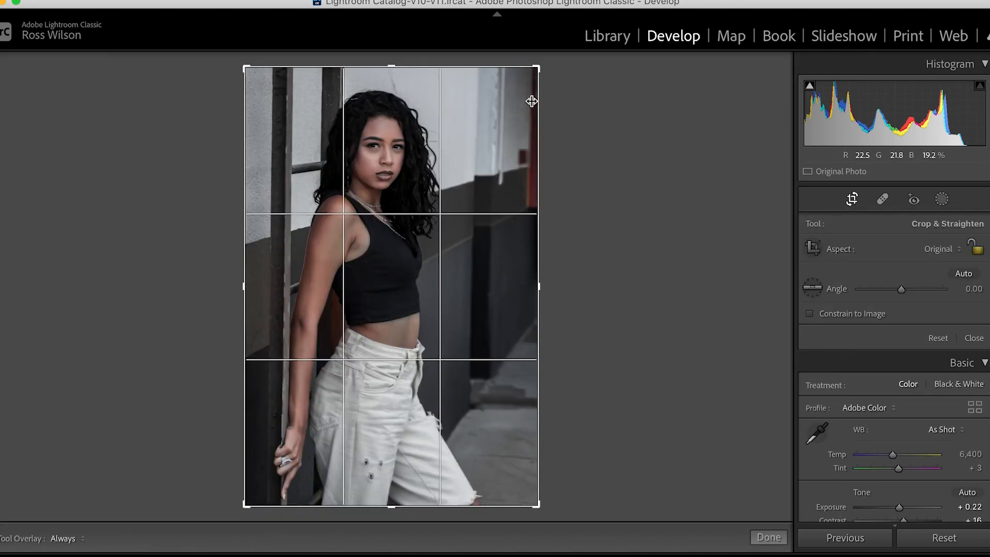
pyautogui.moveTo(542, 75); pyautogui.dragTo(534, 72)
pyautogui.press('Return')
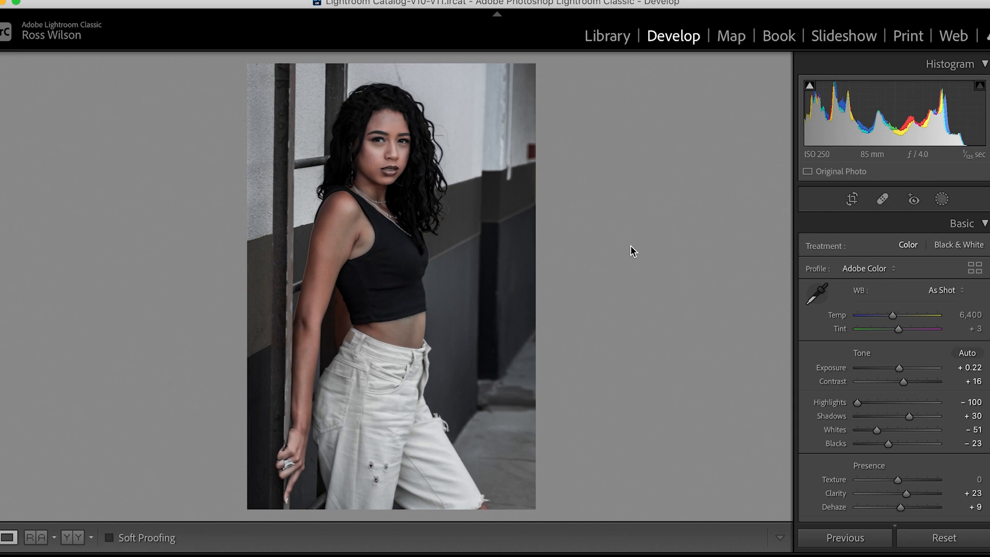
# Lower the portrait's Blacks slightly in the tone settings.
pyautogui.scroll(-2, 867, 340)
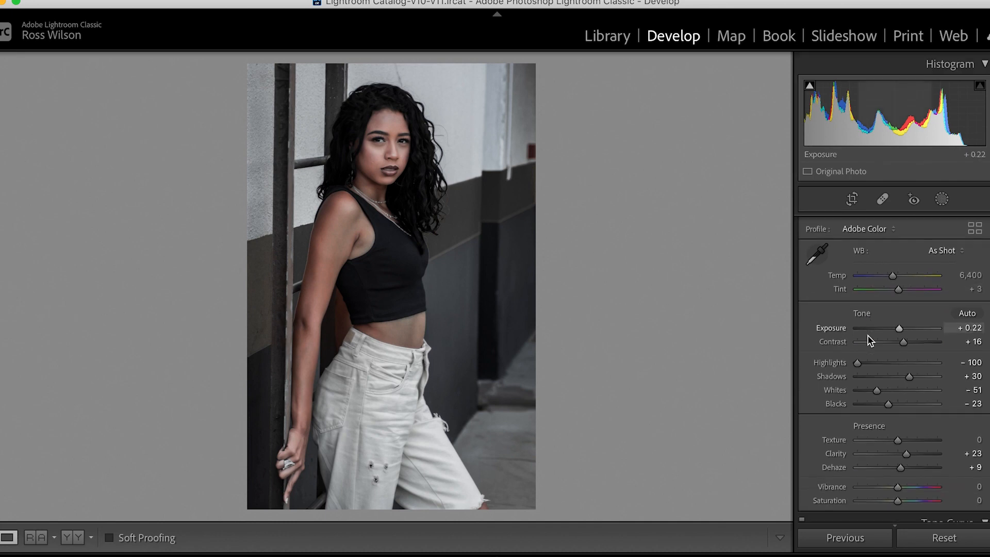
pyautogui.scroll(-2, 869, 341)
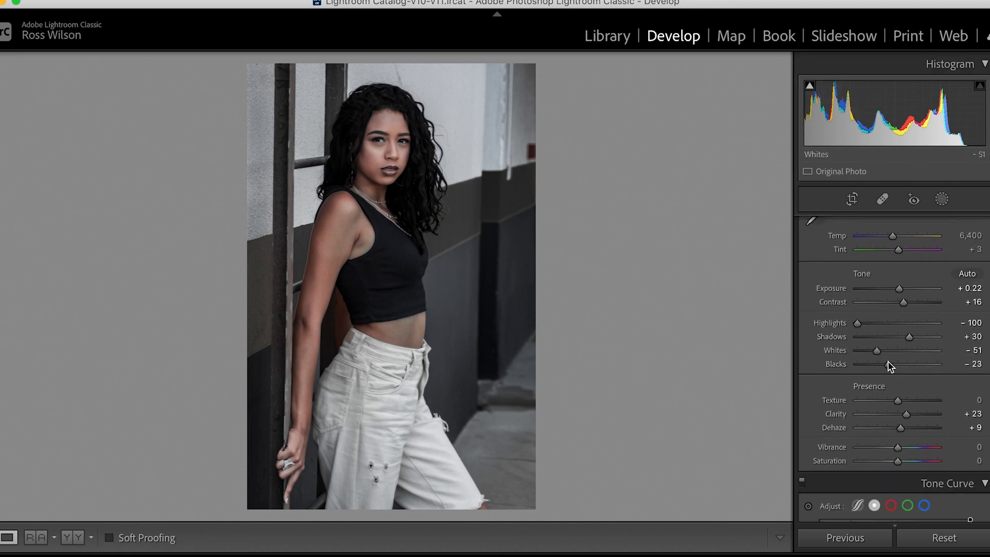
pyautogui.moveTo(889, 363); pyautogui.dragTo(887, 363)
# Add shadow, midtone and highlight points to the portrait's tone curve, with the highlight point at input 191, output 191.
pyautogui.scroll(-3, 887, 364)
pyautogui.scroll(-6, 887, 363)
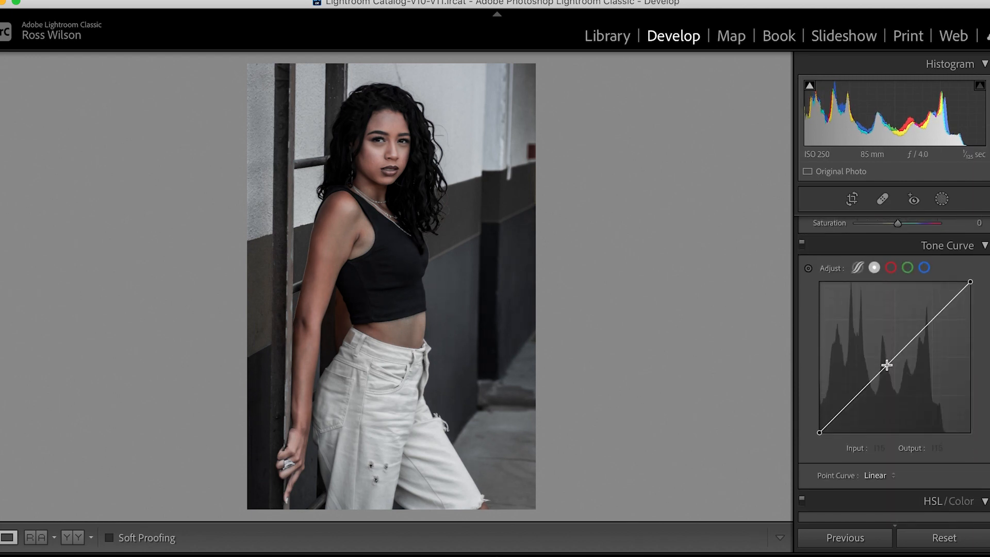
pyautogui.click(858, 391)
pyautogui.click(896, 352)
pyautogui.click(933, 315)
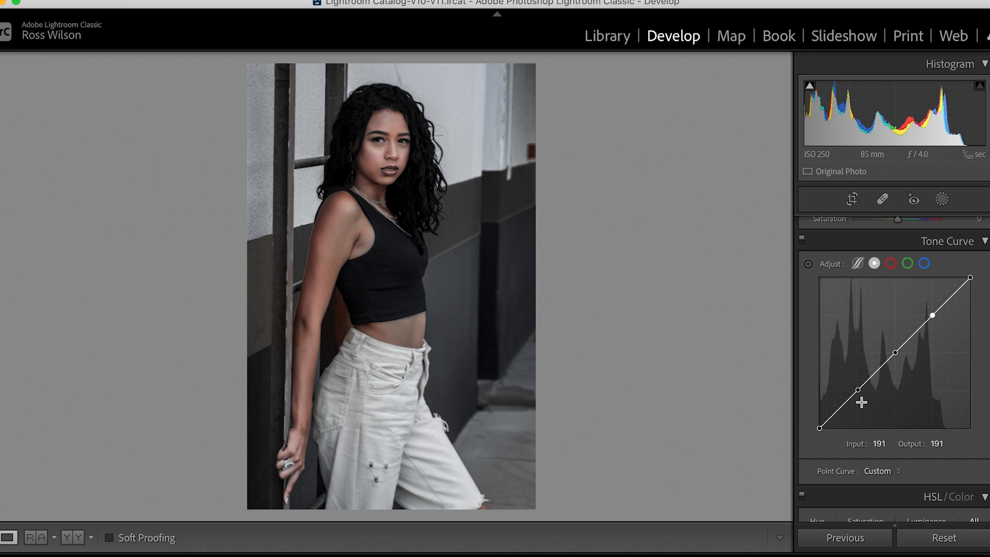
# Lower the shadow curve point to input 67, output 56, raise the black point to output 13, and inspect the face up close.
pyautogui.moveTo(858, 391); pyautogui.dragTo(859, 396)
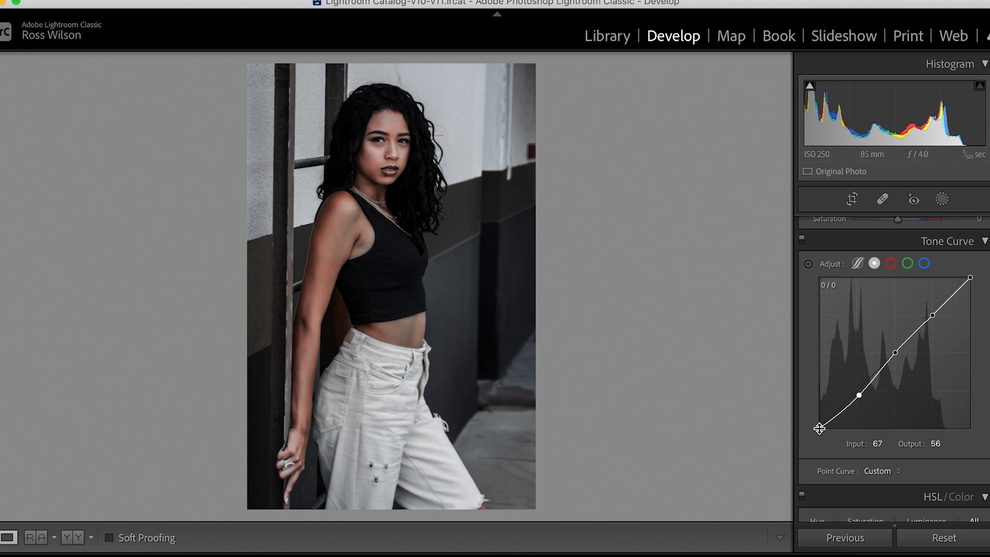
pyautogui.moveTo(819, 427)
pyautogui.mouseDown()
pyautogui.moveTo(807, 419)
pyautogui.moveTo(840, 411)
pyautogui.moveTo(813, 421)
pyautogui.mouseUp()
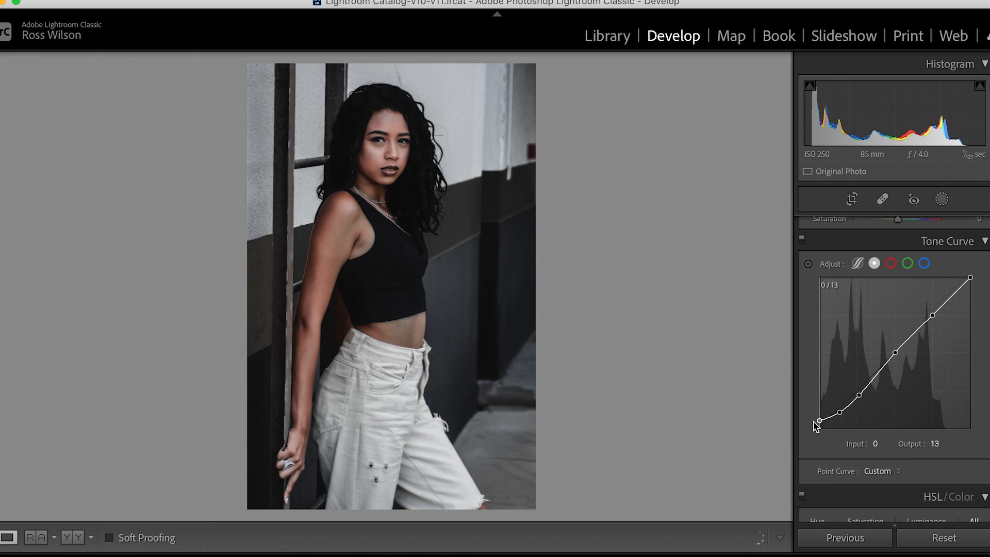
pyautogui.click(411, 206)
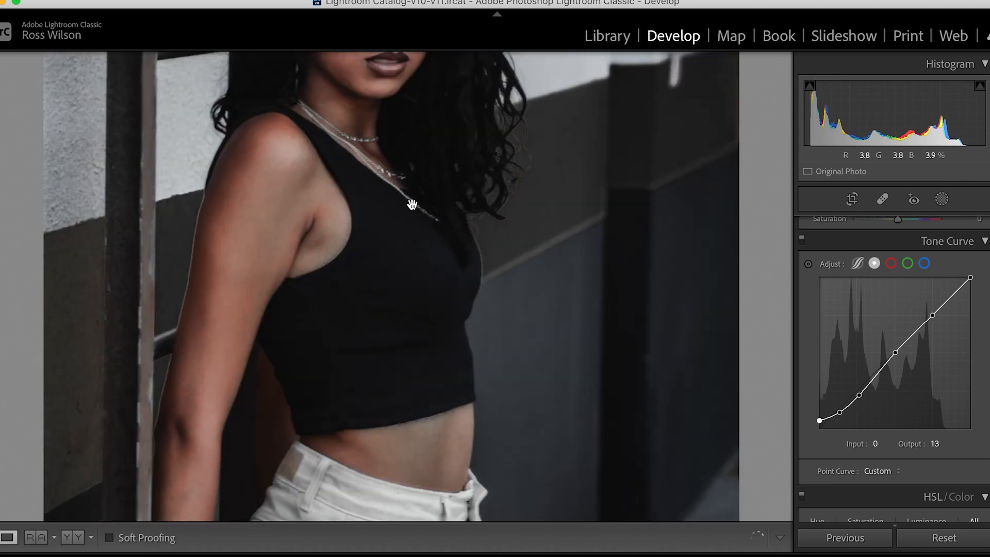
pyautogui.moveTo(428, 190); pyautogui.dragTo(428, 342)
pyautogui.click(428, 341)
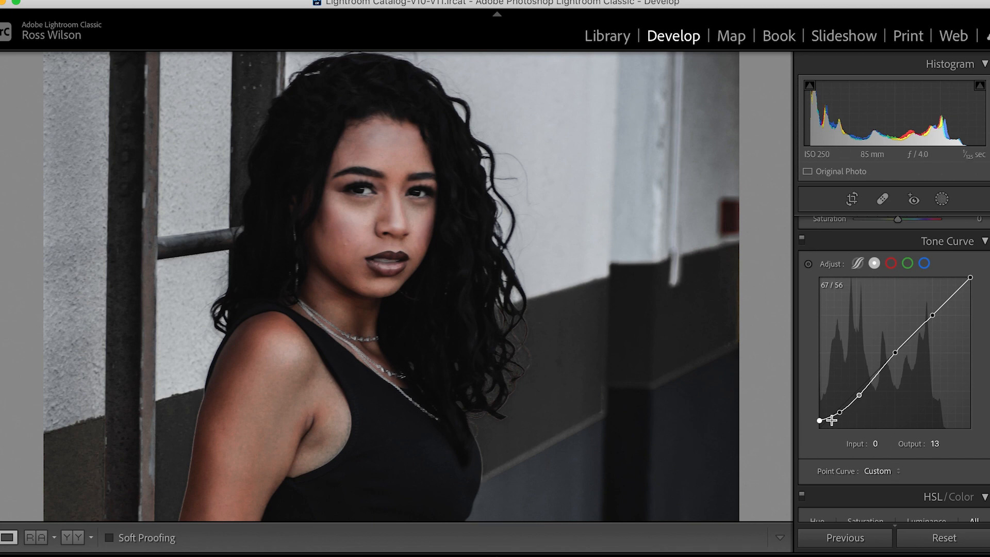
# Lower the portrait tone curve's white point to output 241 and raise the highlight point to input 192, output 198.
pyautogui.moveTo(820, 421); pyautogui.dragTo(842, 438)
pyautogui.moveTo(970, 278); pyautogui.dragTo(978, 289)
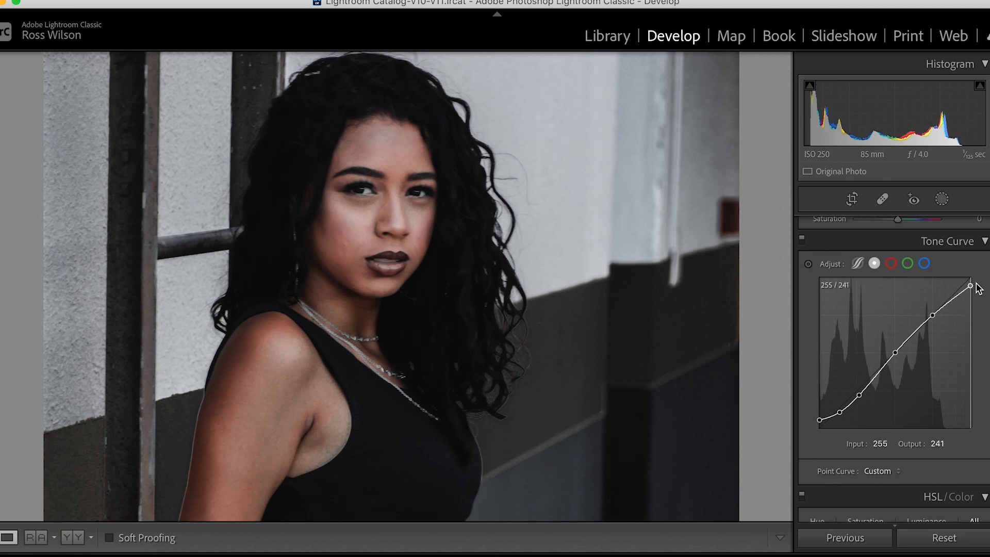
pyautogui.moveTo(934, 316); pyautogui.dragTo(934, 311)
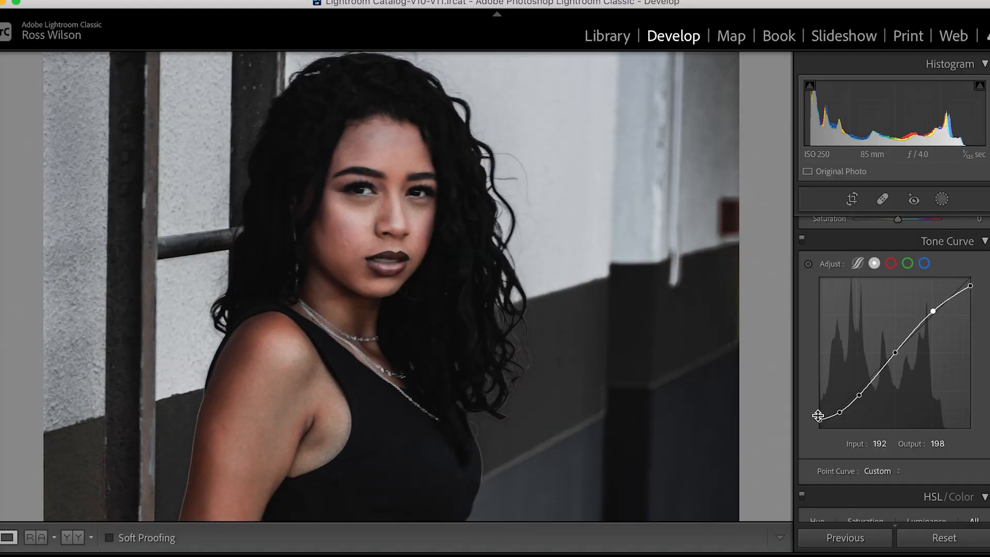
# Raise the tone curve's deepest shadow point to input 25, output 32, and view the whole portrait.
pyautogui.moveTo(839, 413); pyautogui.dragTo(836, 408)
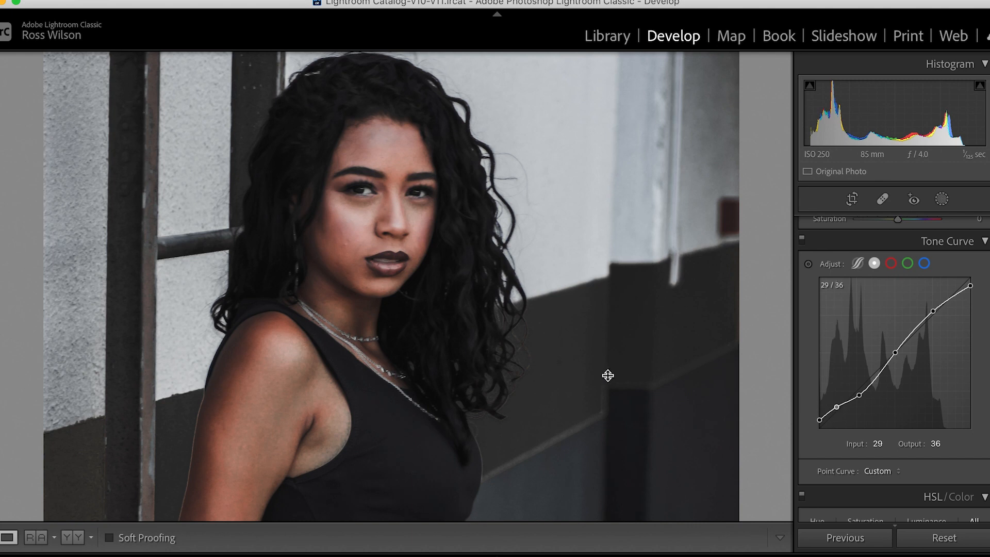
pyautogui.click(699, 391)
pyautogui.moveTo(836, 408); pyautogui.dragTo(833, 409)
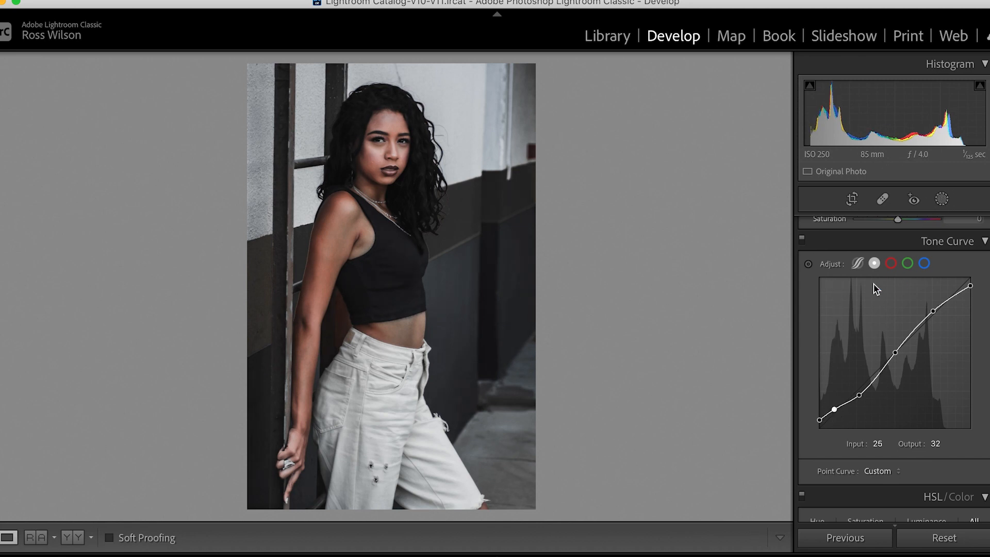
# Compare the photo without the tone curve, then set the midtone point to 128/121 and the upper shadow point to 68/59.
pyautogui.click(802, 240)
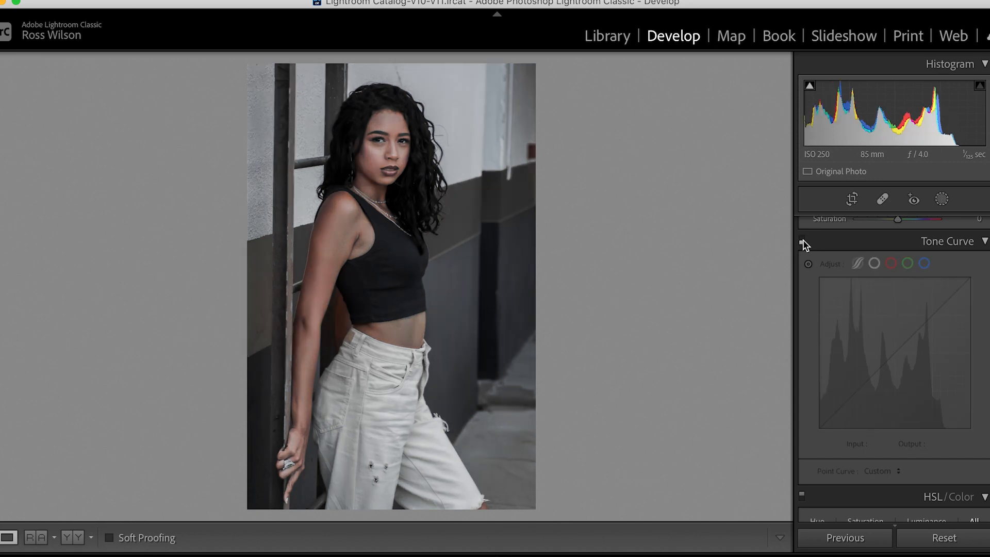
pyautogui.click(803, 240)
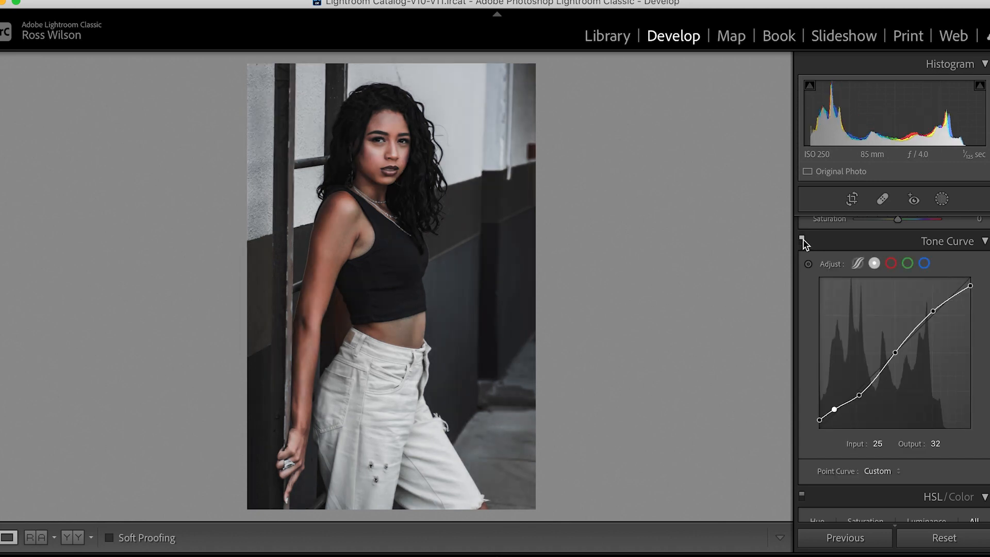
pyautogui.moveTo(896, 353); pyautogui.dragTo(897, 361)
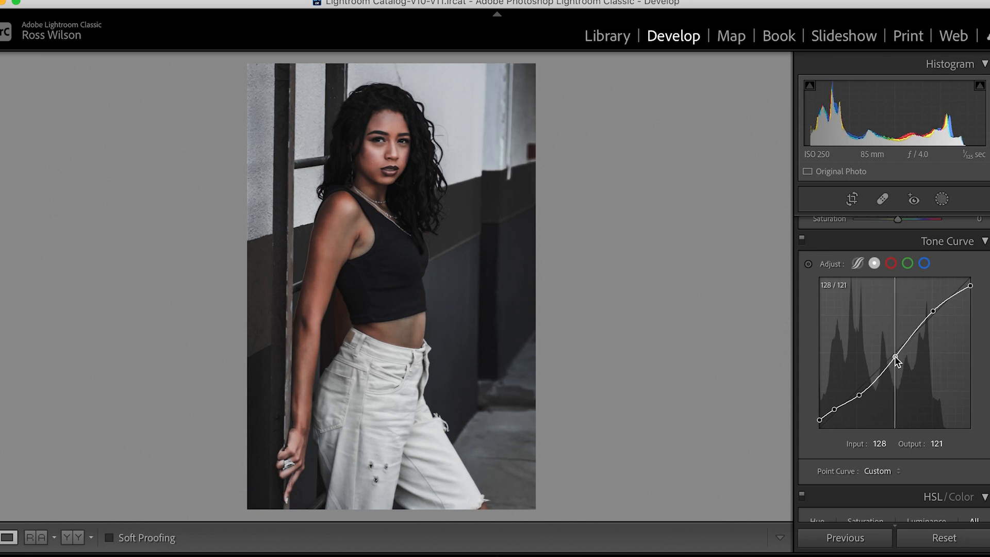
pyautogui.moveTo(860, 400); pyautogui.dragTo(860, 396)
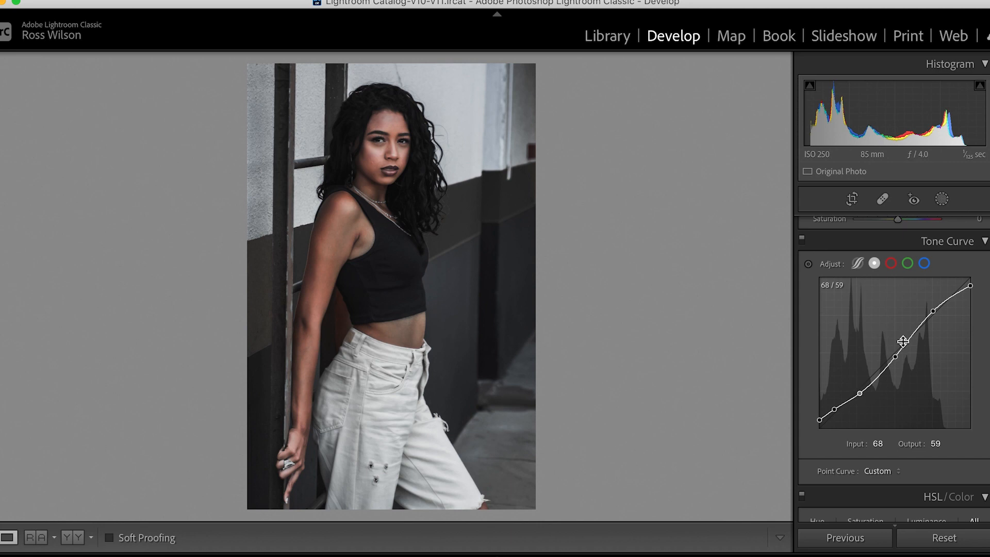
# Reduce the portrait's overall Contrast to +5.
pyautogui.scroll(3, 810, 241)
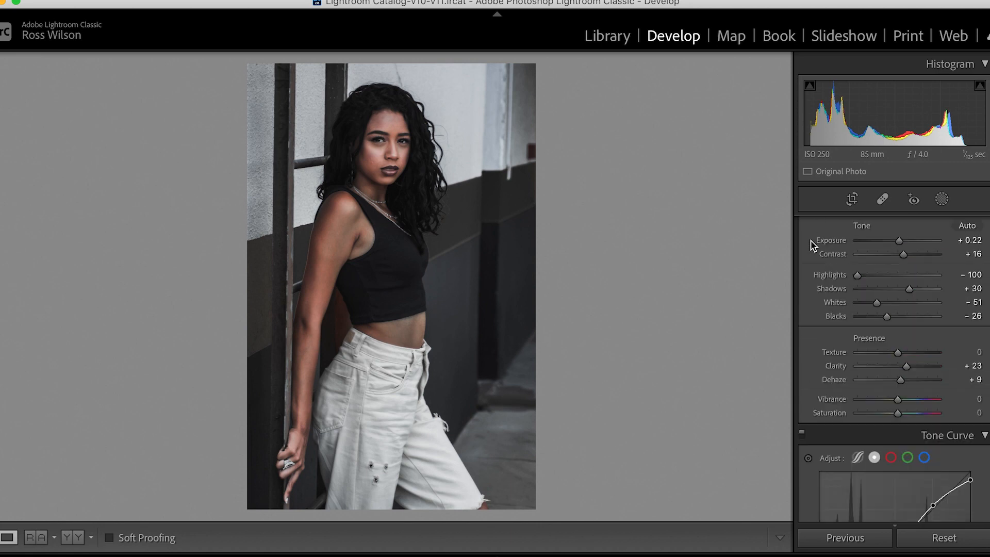
pyautogui.scroll(3, 811, 240)
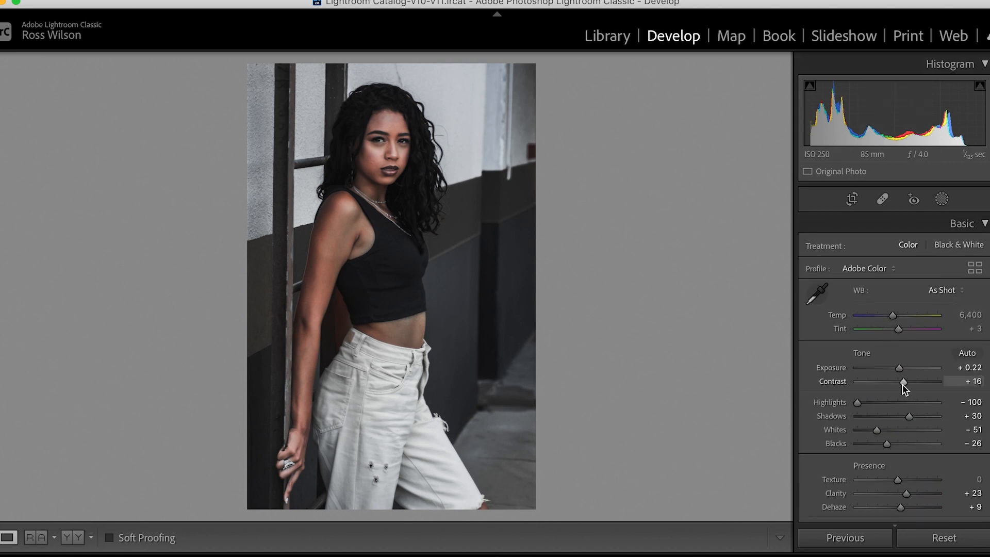
pyautogui.moveTo(900, 384); pyautogui.dragTo(894, 383)
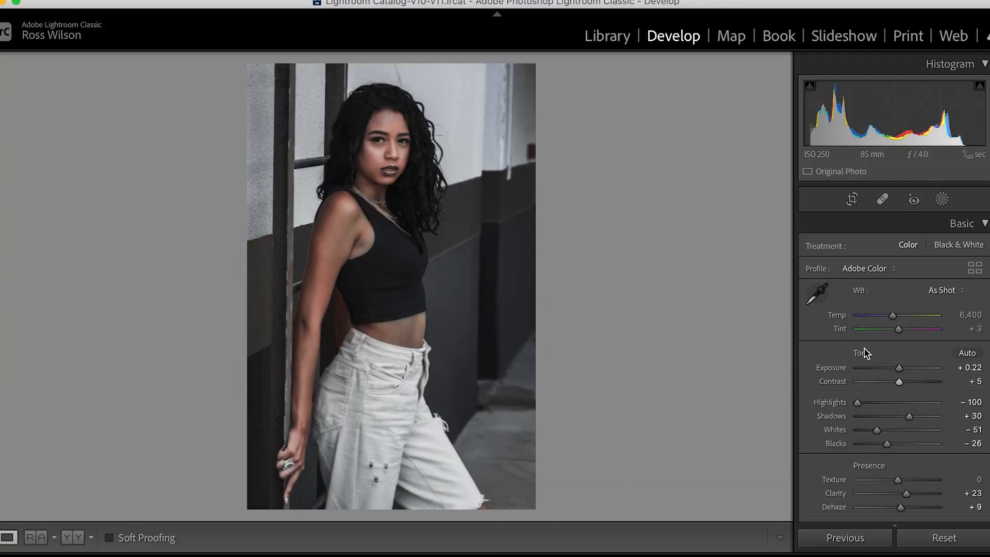
# Add a tall radial gradient mask around the woman and tilt it to follow her leaning pose.
pyautogui.click(942, 199)
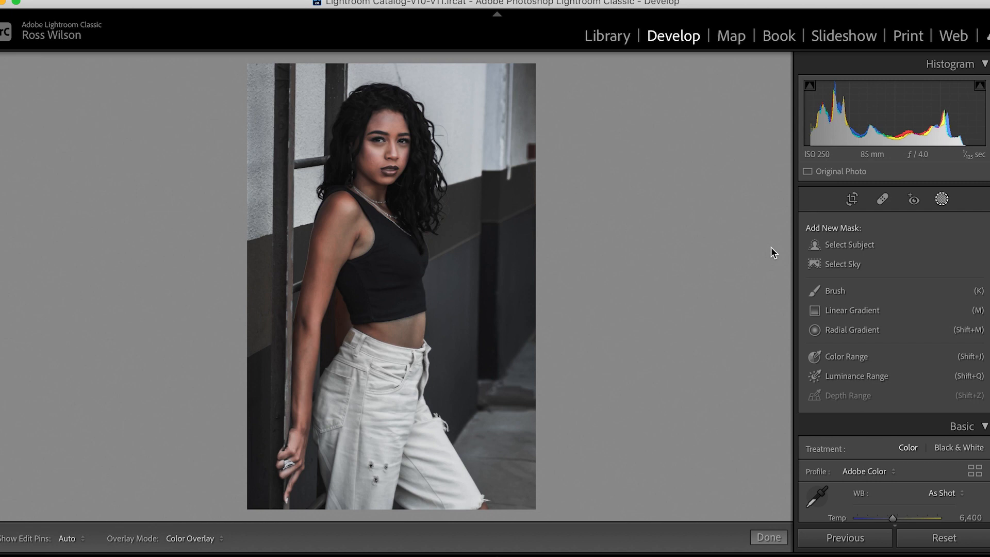
pyautogui.click(846, 332)
pyautogui.moveTo(385, 274); pyautogui.dragTo(522, 524)
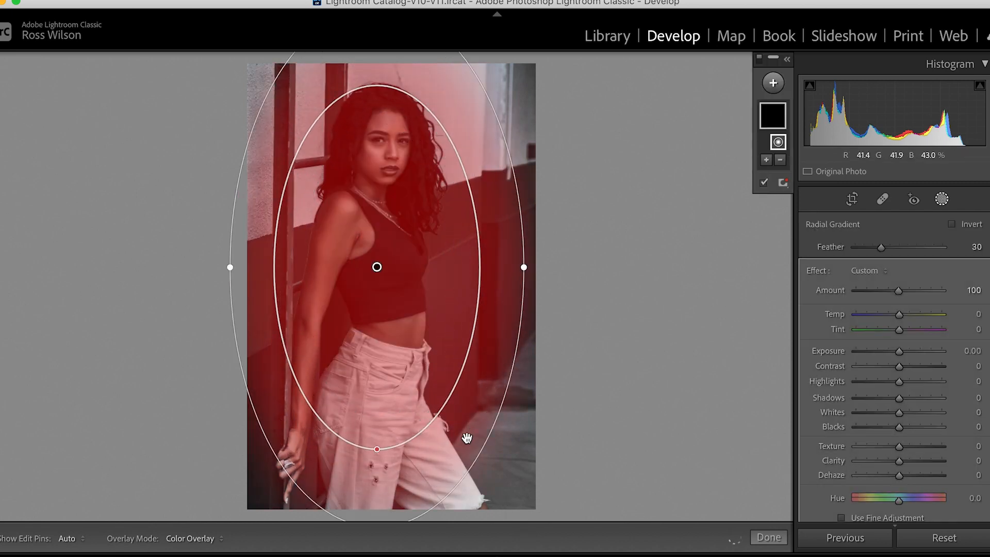
pyautogui.moveTo(488, 459); pyautogui.dragTo(440, 391)
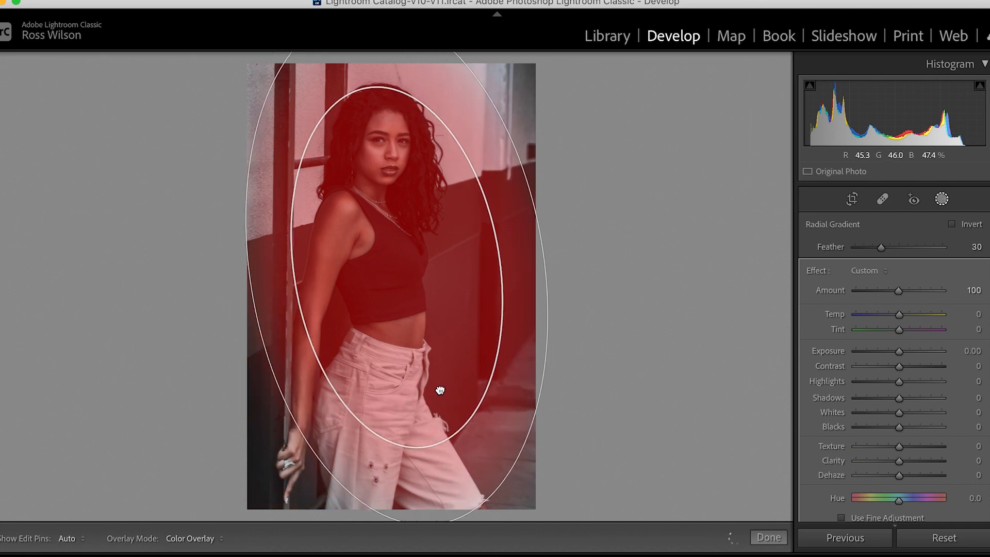
# Apply the Vignetting 1 effect to the radial mask, invert it to affect the surroundings, and nudge the ellipse slightly.
pyautogui.click(868, 273)
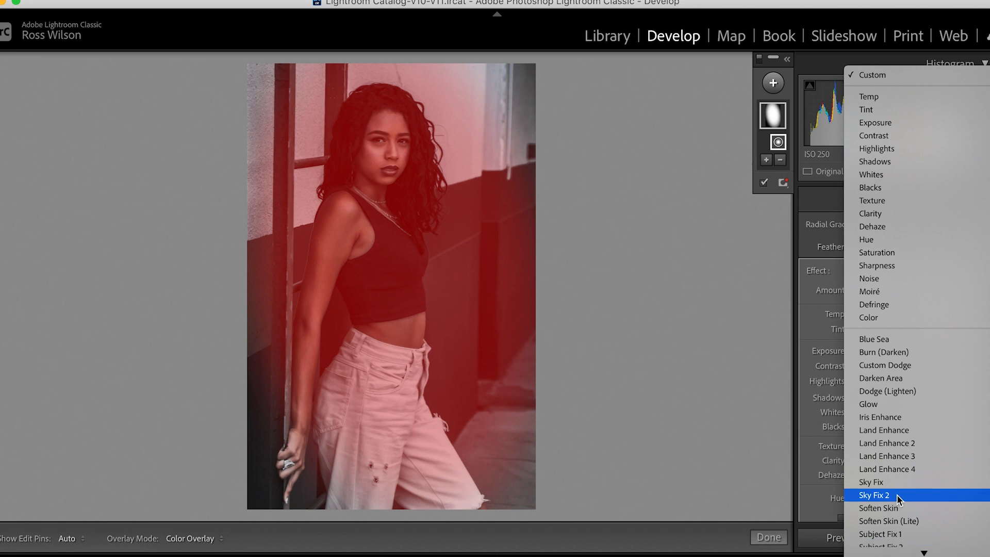
pyautogui.click(911, 484)
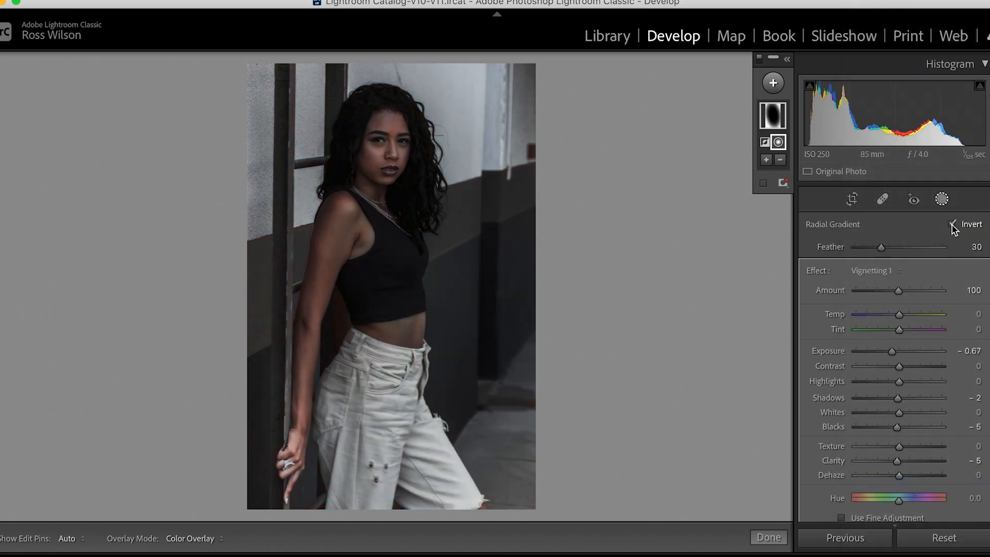
pyautogui.click(952, 225)
pyautogui.moveTo(433, 298); pyautogui.dragTo(428, 297)
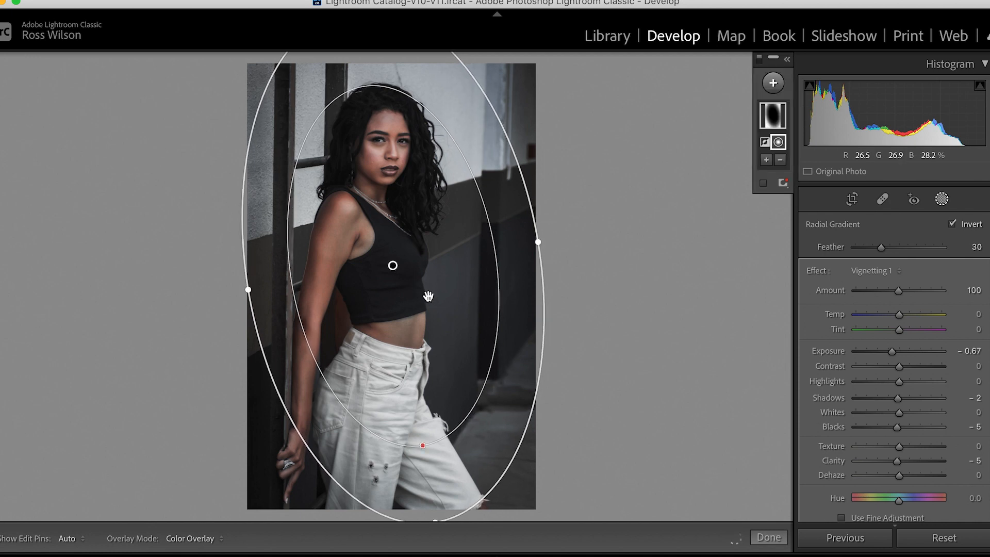
pyautogui.click(670, 280)
# Reselect the radial vignette mask and lower its Exposure to -0.69.
pyautogui.click(773, 85)
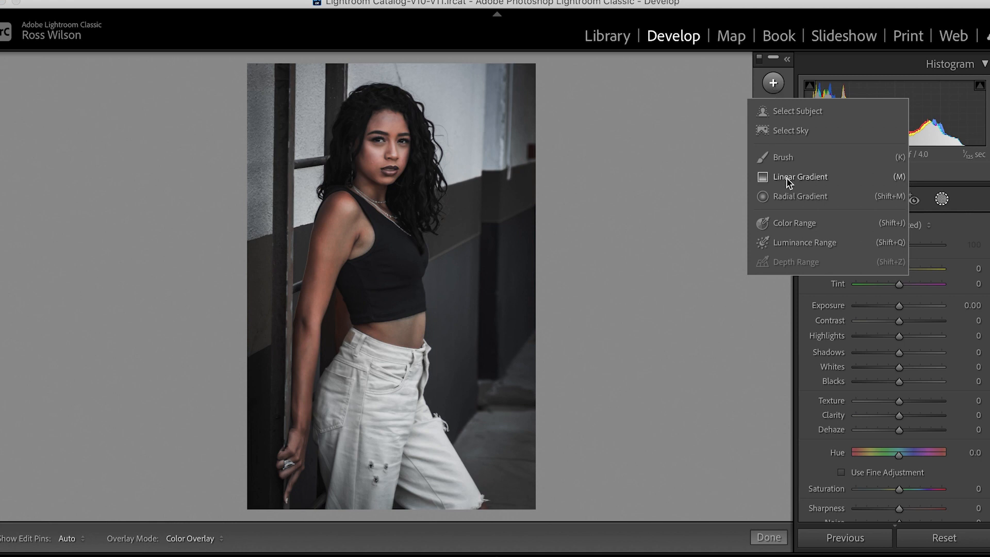
pyautogui.click(693, 187)
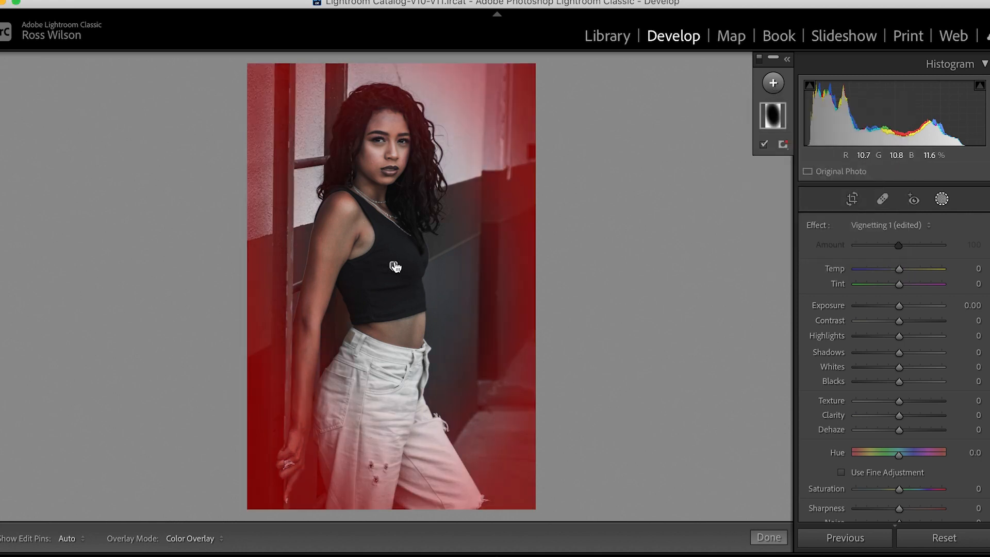
pyautogui.click(395, 267)
pyautogui.moveTo(892, 352); pyautogui.dragTo(891, 352)
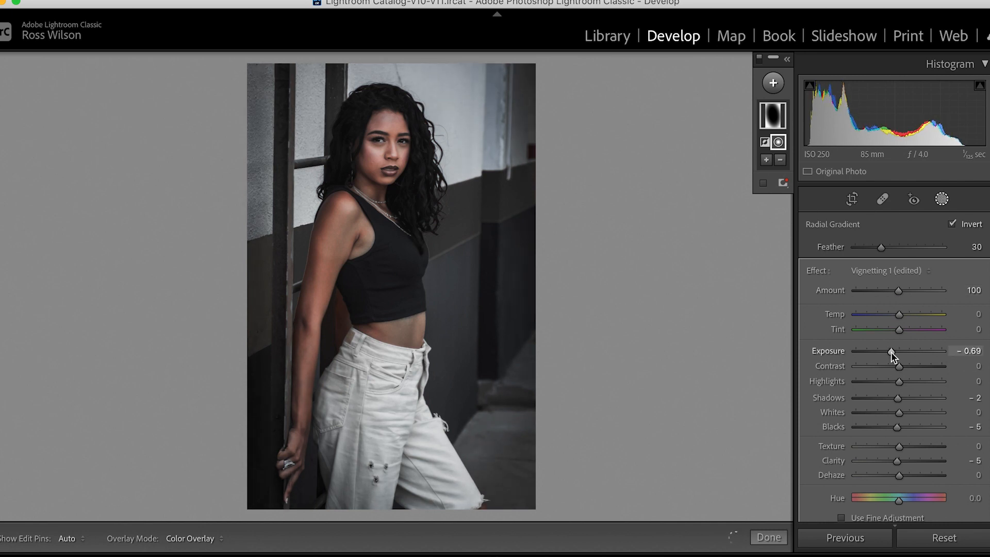
pyautogui.click(581, 320)
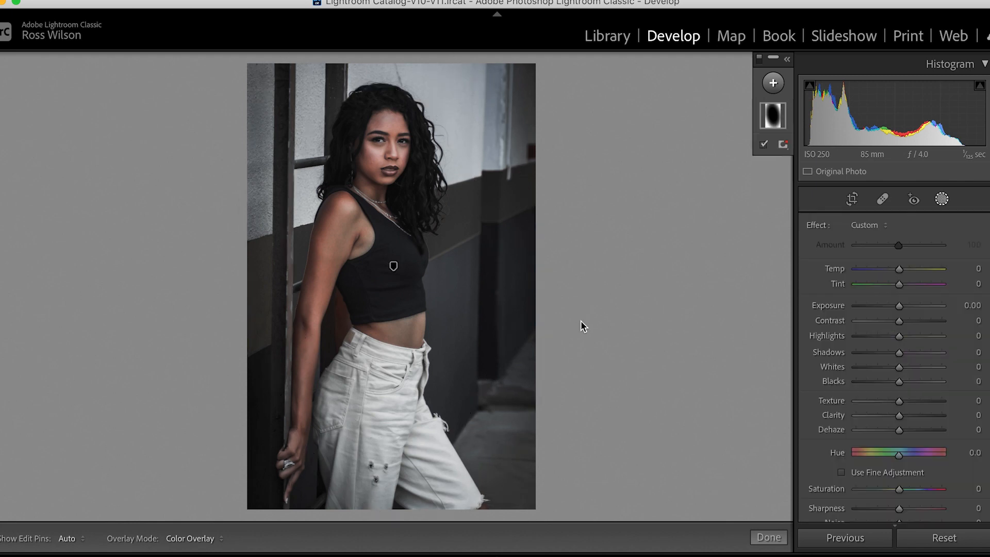
# Add a Select Subject mask over the woman, apply the Subject Fix 1 effect, and fine-tune its Exposure.
pyautogui.click(772, 83)
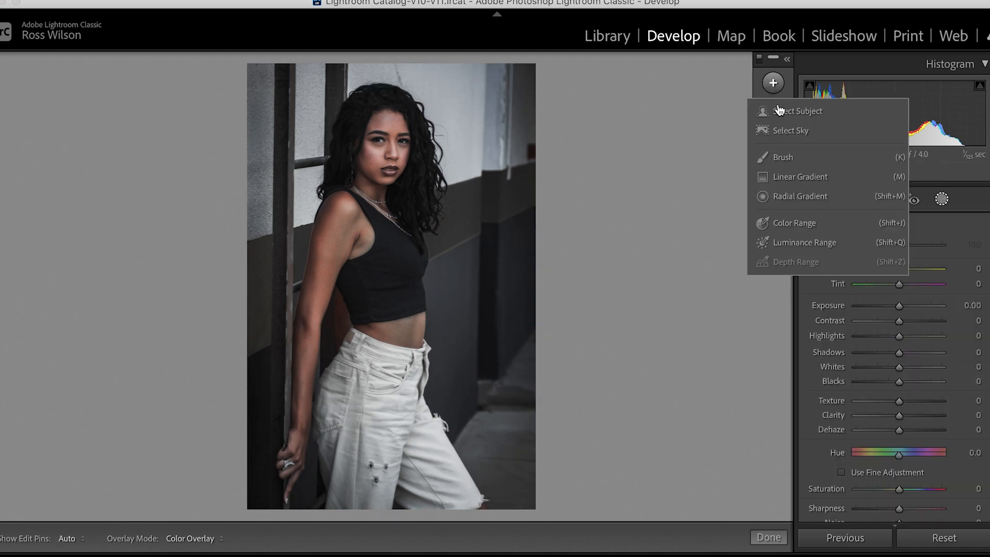
pyautogui.click(806, 113)
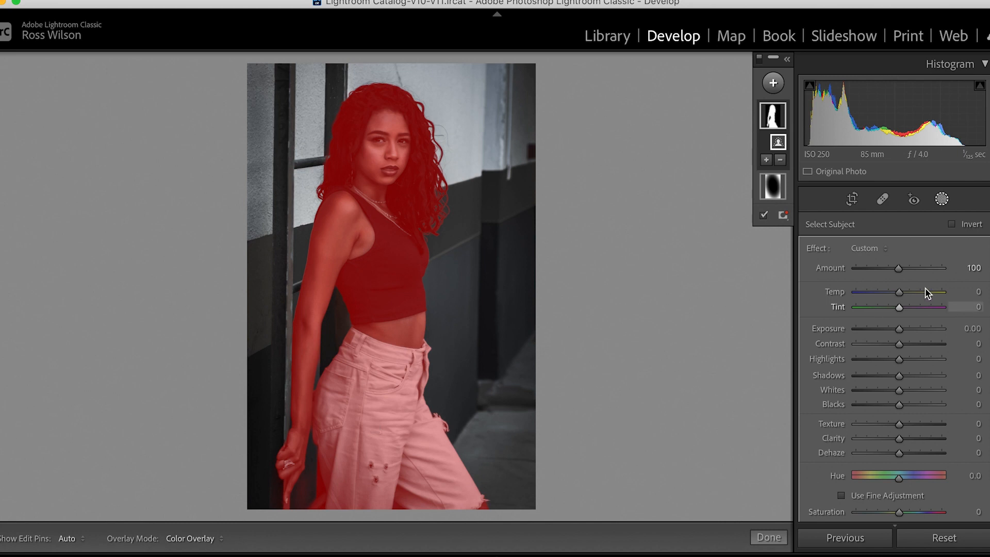
pyautogui.click(865, 248)
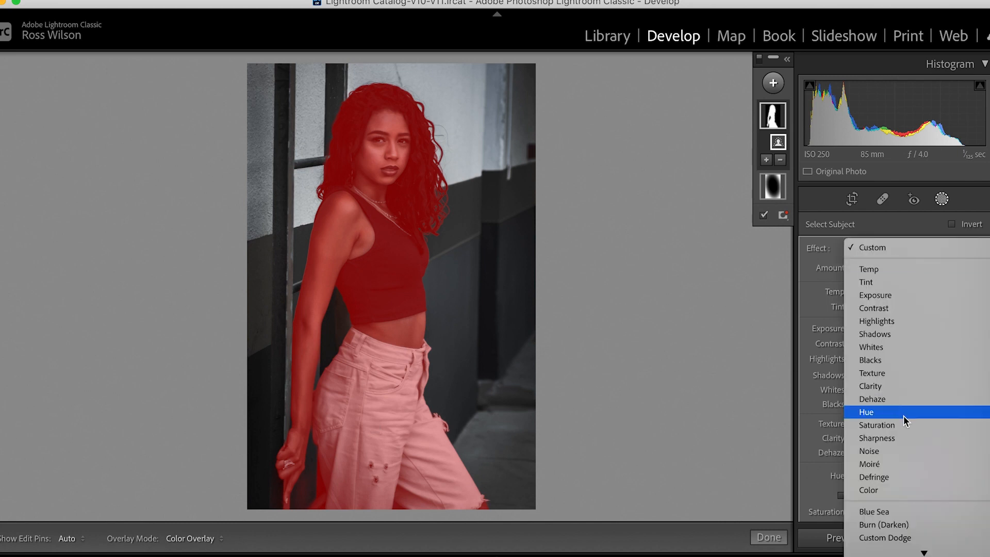
pyautogui.scroll(-10, 904, 417)
pyautogui.scroll(-3, 914, 460)
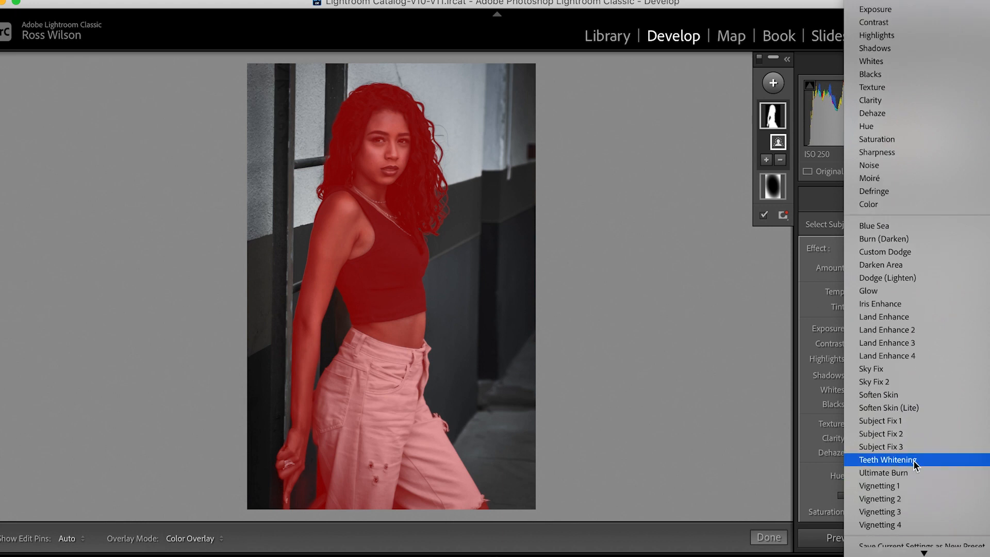
pyautogui.click(914, 420)
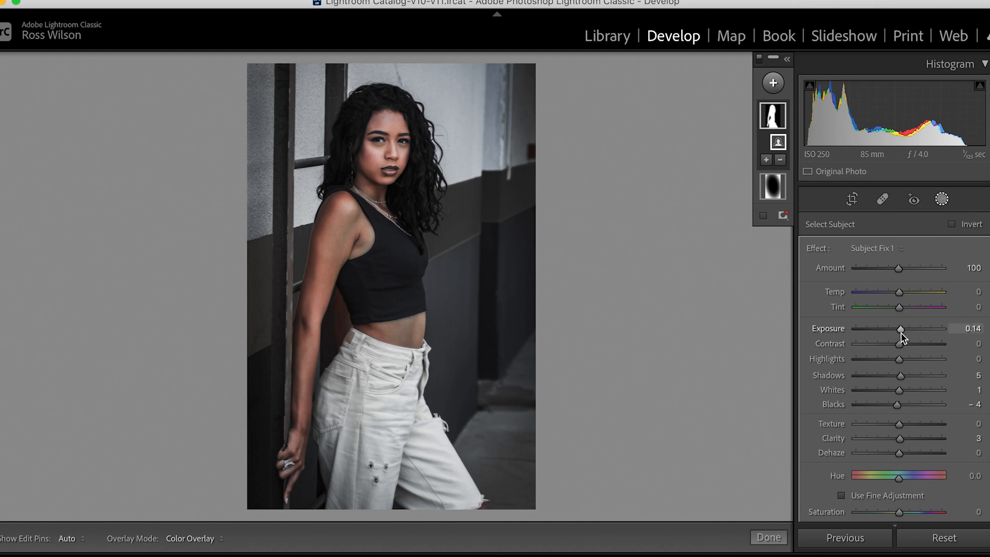
pyautogui.moveTo(902, 333); pyautogui.dragTo(901, 333)
# Set the Orange luminance to +9 in the portrait's color adjustments.
pyautogui.scroll(-10, 889, 382)
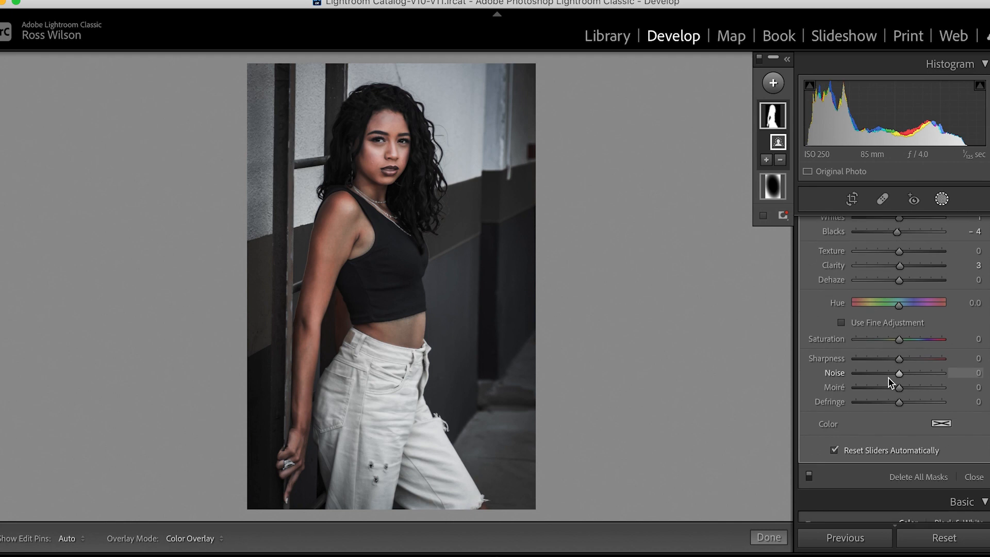
pyautogui.scroll(-15, 888, 381)
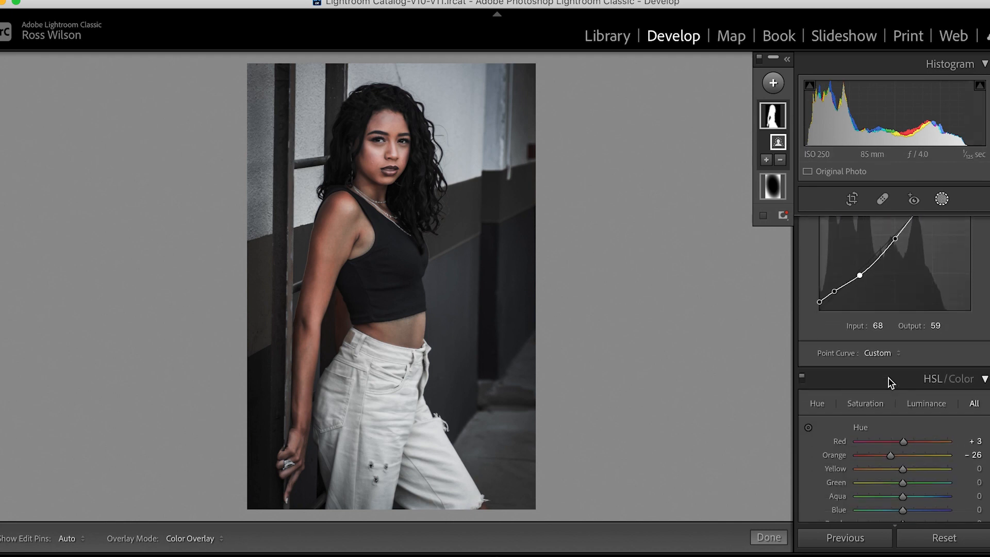
pyautogui.moveTo(908, 388); pyautogui.dragTo(906, 388)
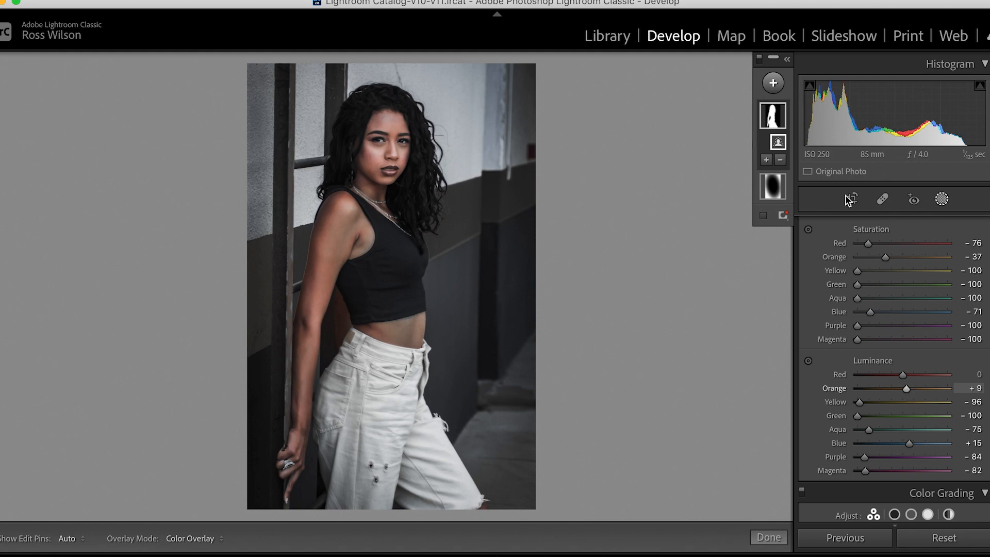
# Close masking and compare the original and edited portrait side by side.
pyautogui.click(941, 199)
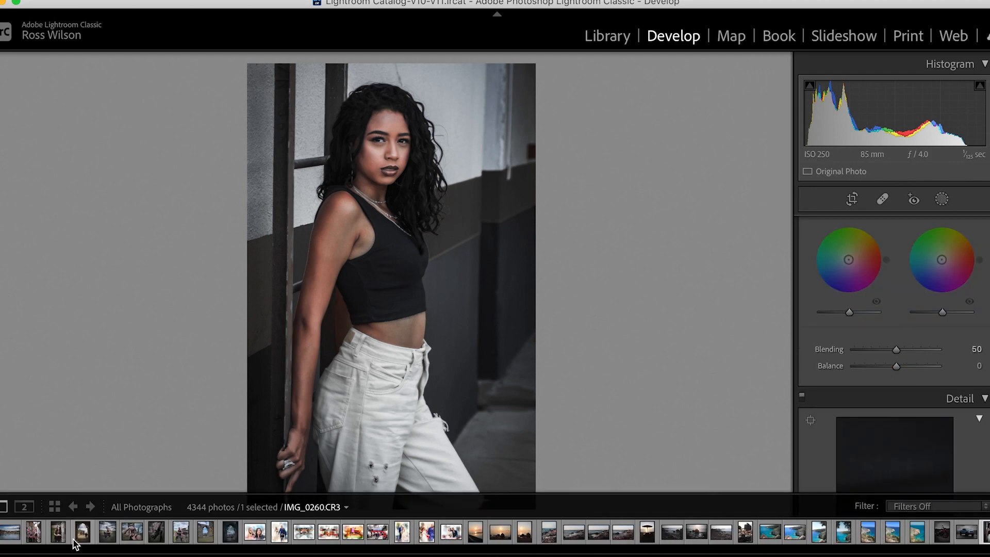
pyautogui.click(73, 537)
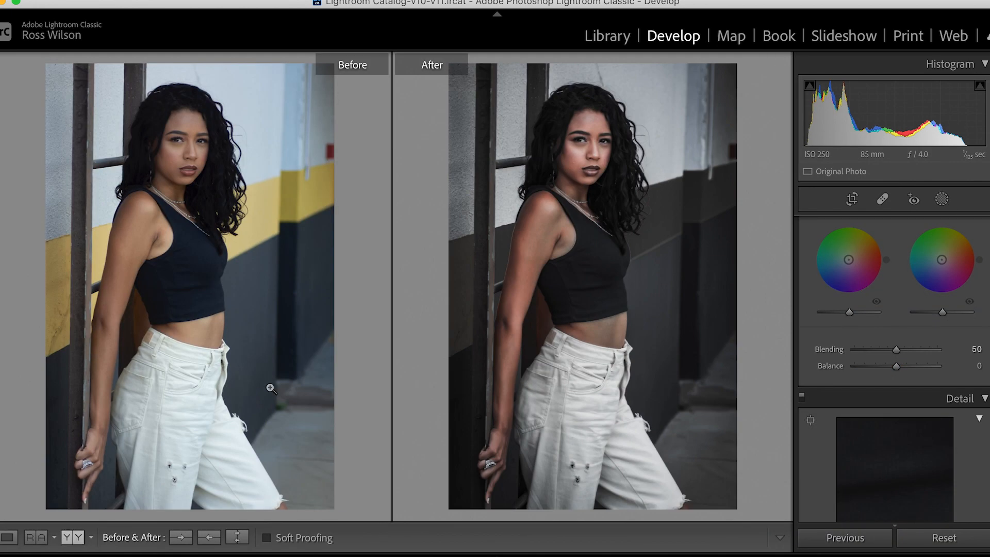